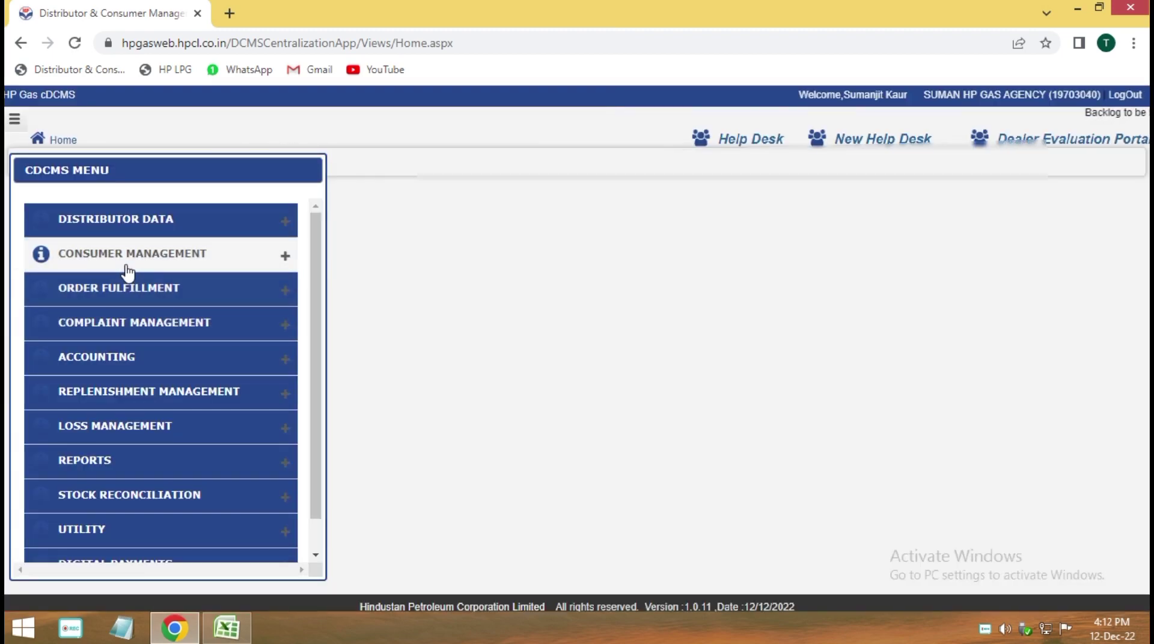
- Go to Consumer Management > Domestic Consumer Management > Registration - Additional Cyl Connection
{"action": "left_click", "coordinate": [124, 259]}
{"action": "scroll", "coordinate": [124, 409], "scroll_direction": "down", "scroll_amount": 2}
{"action": "left_click", "coordinate": [120, 461]}
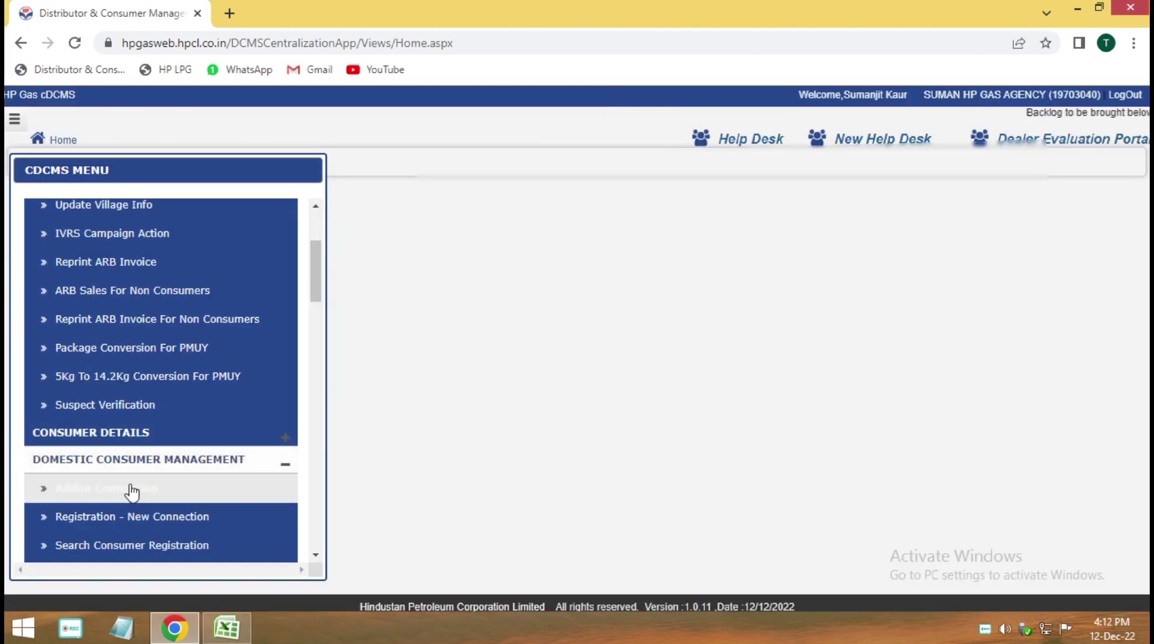
{"action": "scroll", "coordinate": [129, 481], "scroll_direction": "down", "scroll_amount": 3}
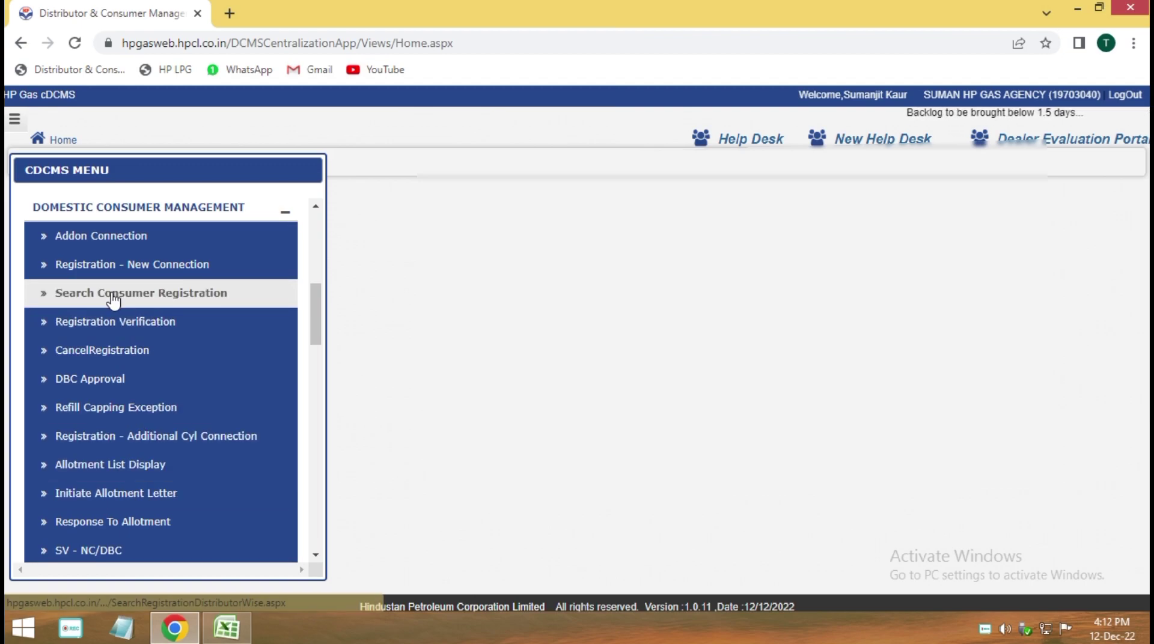
{"action": "scroll", "coordinate": [167, 475], "scroll_direction": "up", "scroll_amount": 1}
{"action": "scroll", "coordinate": [167, 469], "scroll_direction": "up", "scroll_amount": 2}
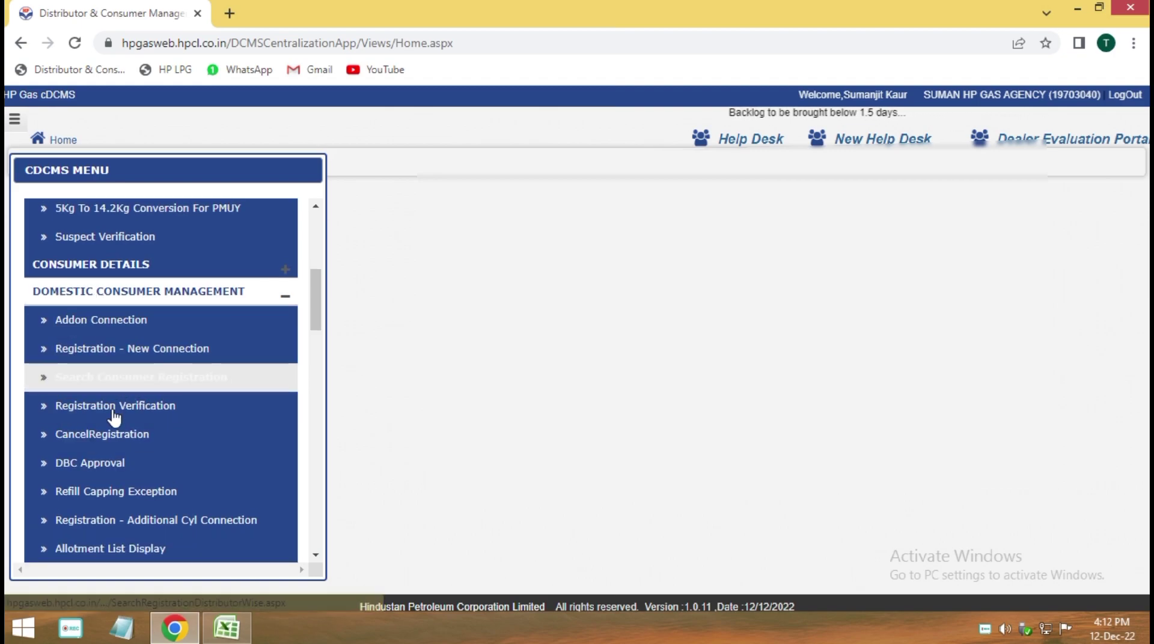
{"action": "scroll", "coordinate": [110, 471], "scroll_direction": "down", "scroll_amount": 3}
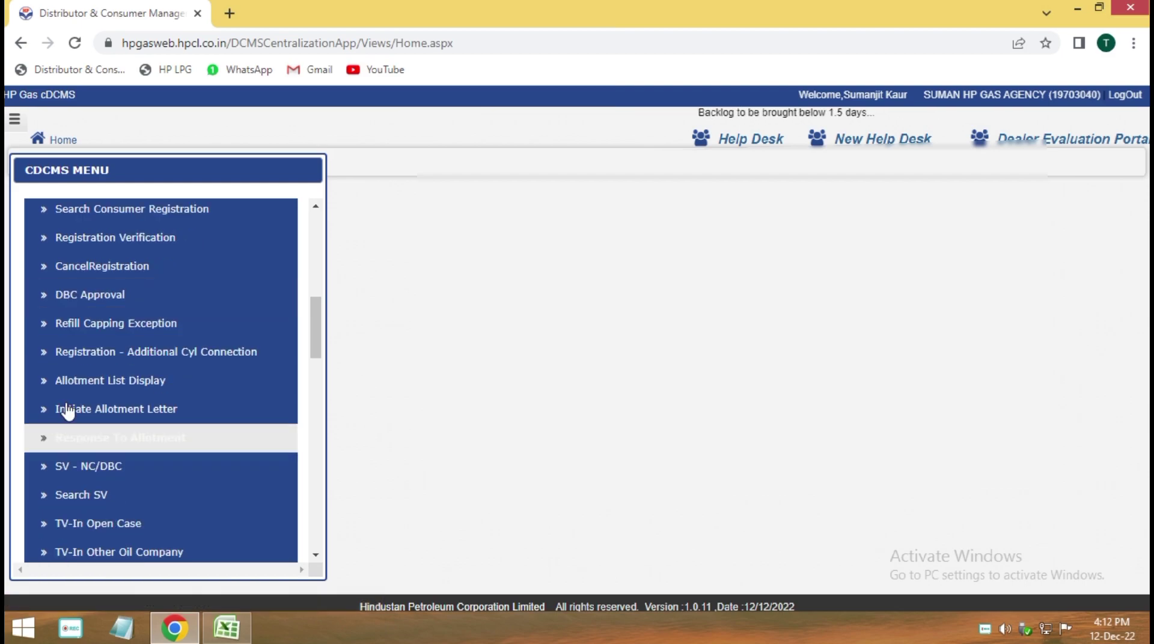
{"action": "left_click", "coordinate": [212, 359]}
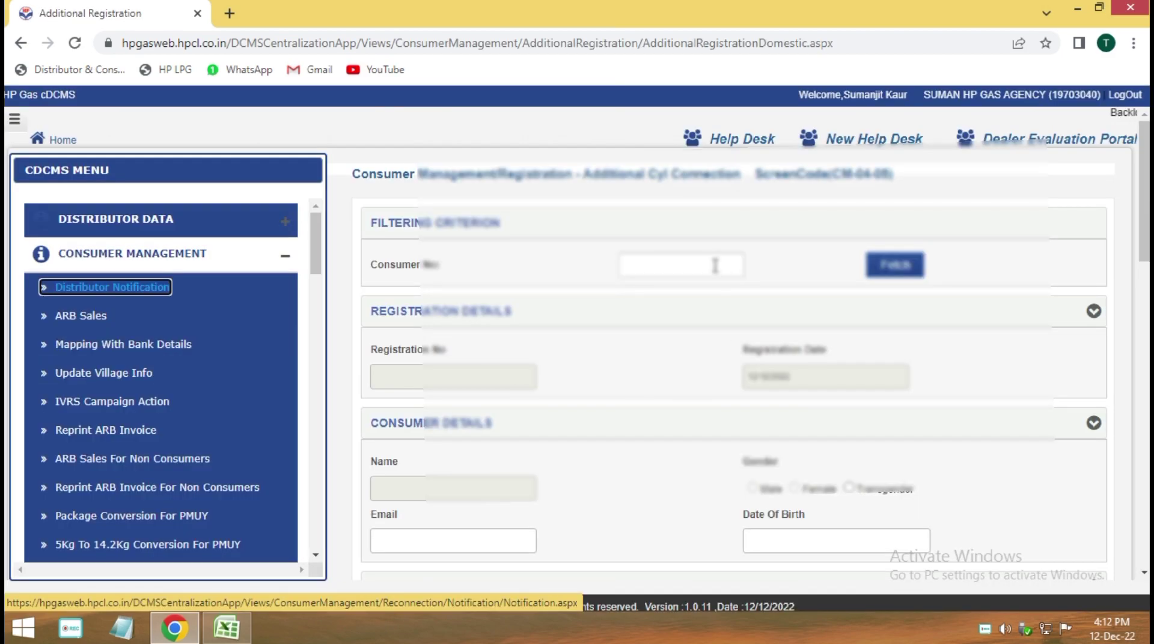
- Enter the consumer number and fetch that consumer's existing details
{"action": "left_click", "coordinate": [715, 266]}
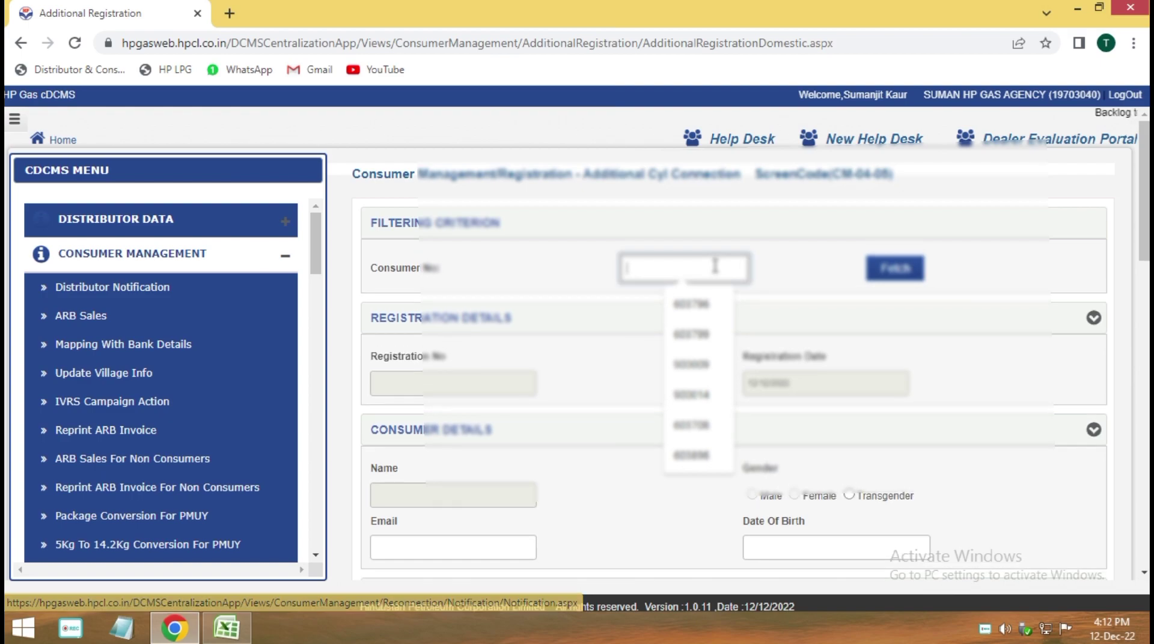
{"action": "type", "text": "60379"}
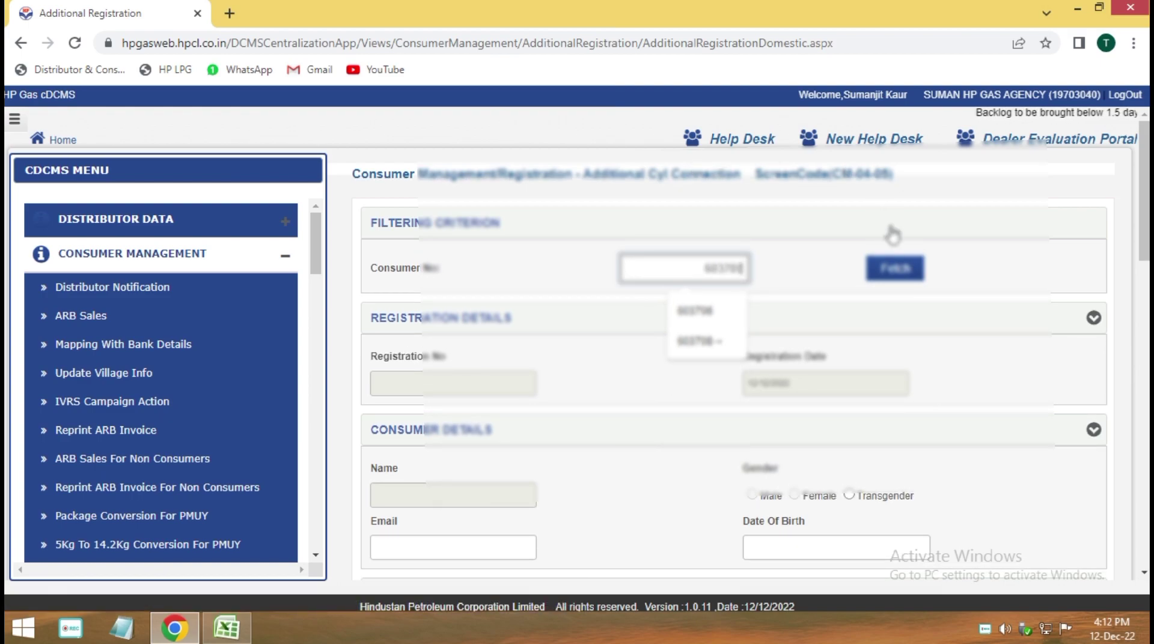
{"action": "left_click", "coordinate": [893, 273]}
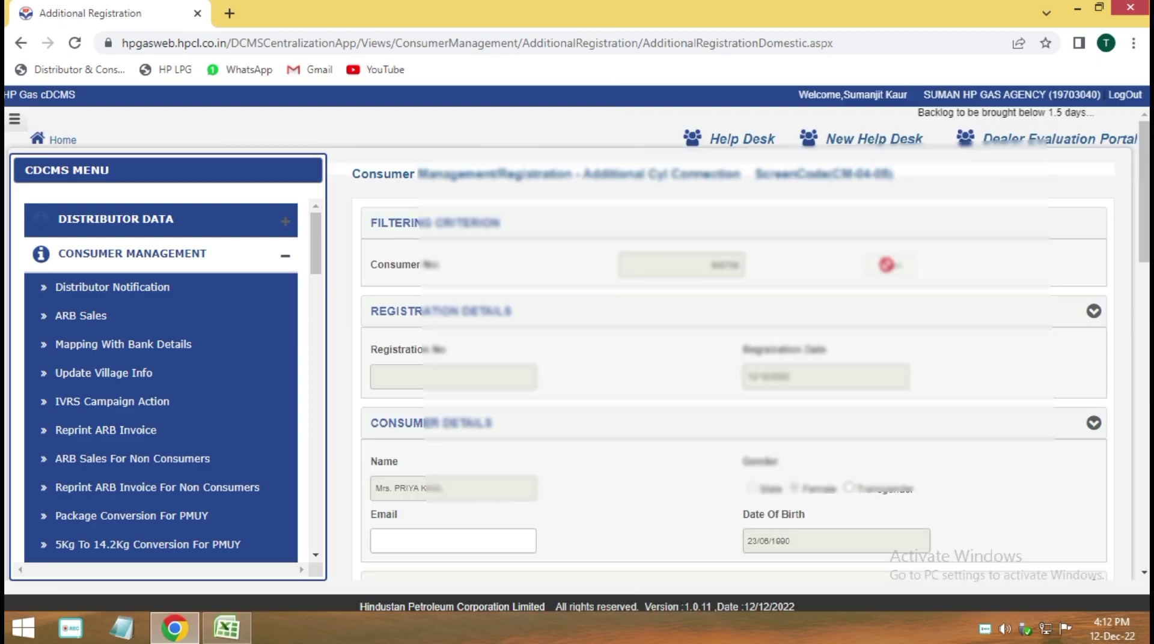
- Review the filled form, showing Type Code 3 - Additional Cylinder and 1 cylinder
{"action": "scroll", "coordinate": [562, 442], "scroll_direction": "down", "scroll_amount": 3}
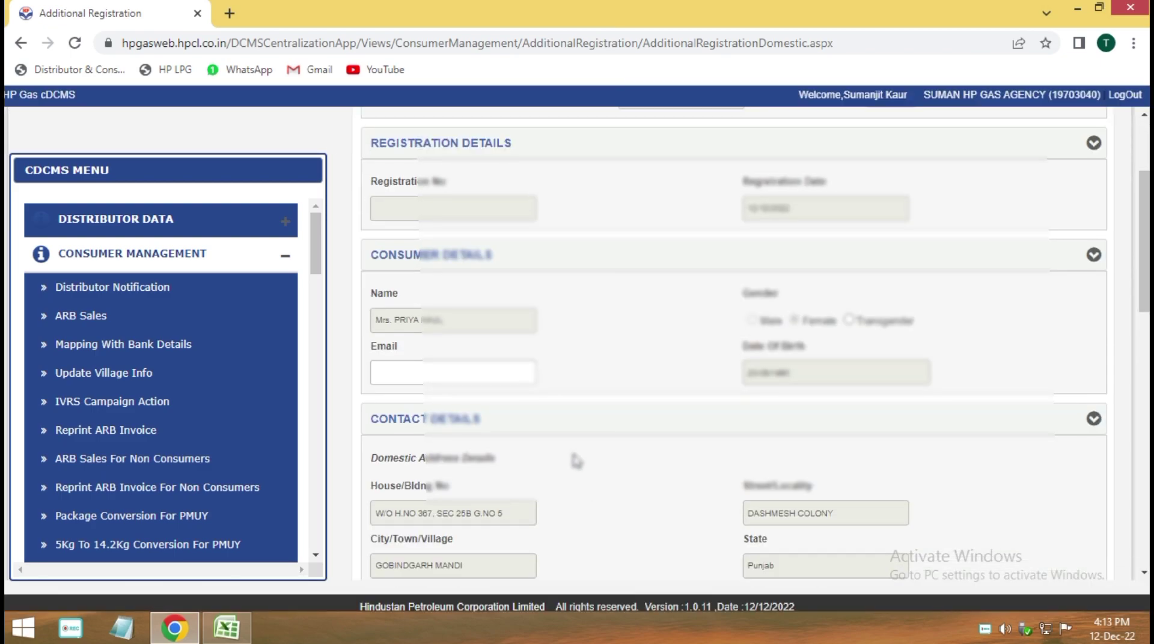
{"action": "scroll", "coordinate": [585, 460], "scroll_direction": "down", "scroll_amount": 1}
{"action": "scroll", "coordinate": [608, 443], "scroll_direction": "up", "scroll_amount": 3}
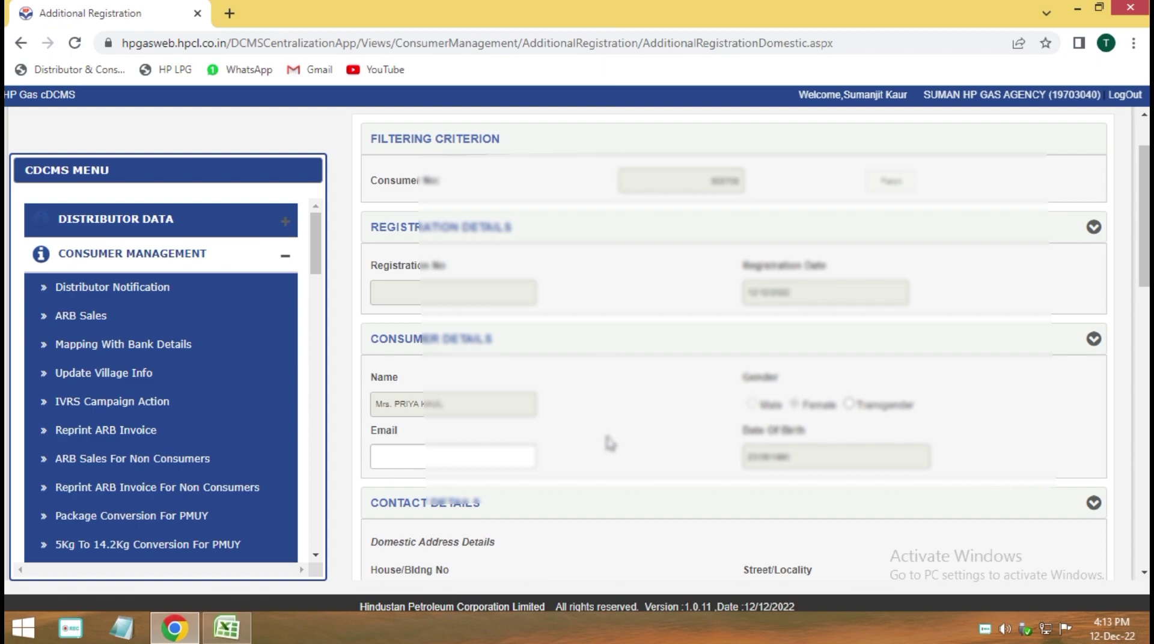
{"action": "scroll", "coordinate": [622, 478], "scroll_direction": "down", "scroll_amount": 3}
{"action": "scroll", "coordinate": [622, 479], "scroll_direction": "down", "scroll_amount": 4}
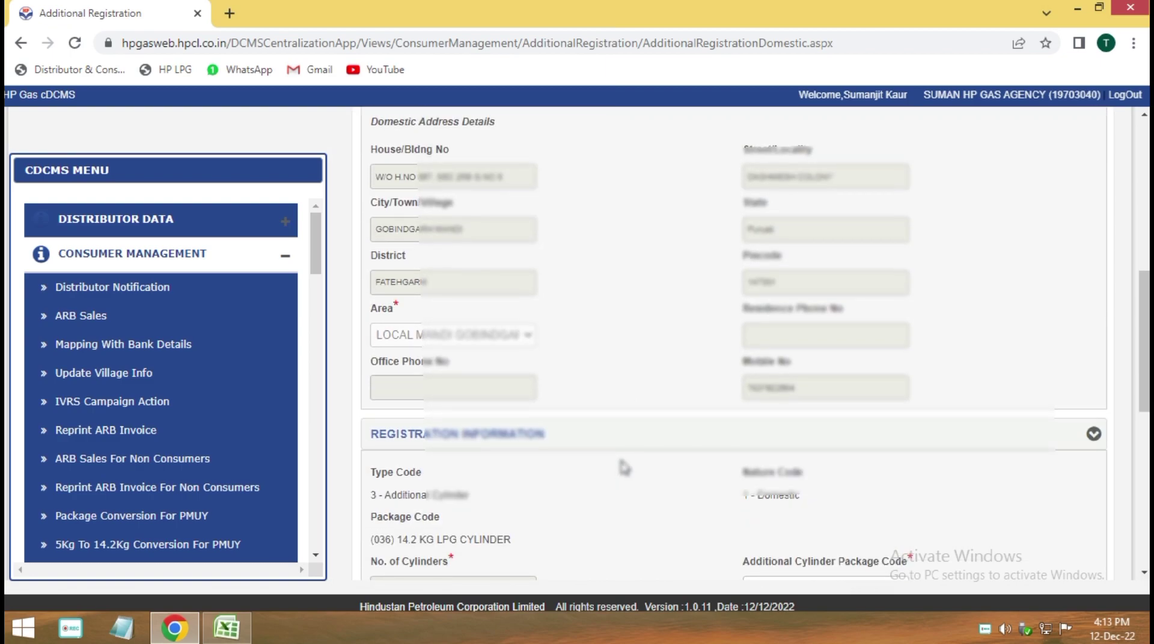
{"action": "scroll", "coordinate": [623, 468], "scroll_direction": "down", "scroll_amount": 3}
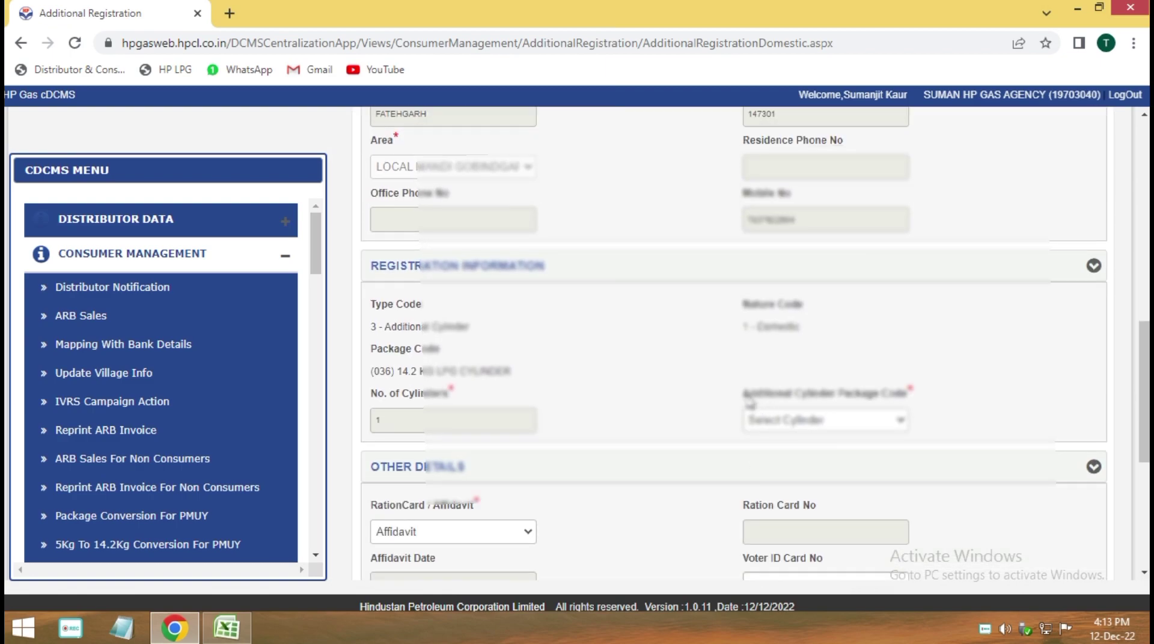
{"action": "left_click_drag", "start_coordinate": [784, 402], "coordinate": [920, 407]}
{"action": "left_click", "coordinate": [931, 432]}
{"action": "scroll", "coordinate": [935, 427], "scroll_direction": "down", "scroll_amount": 3}
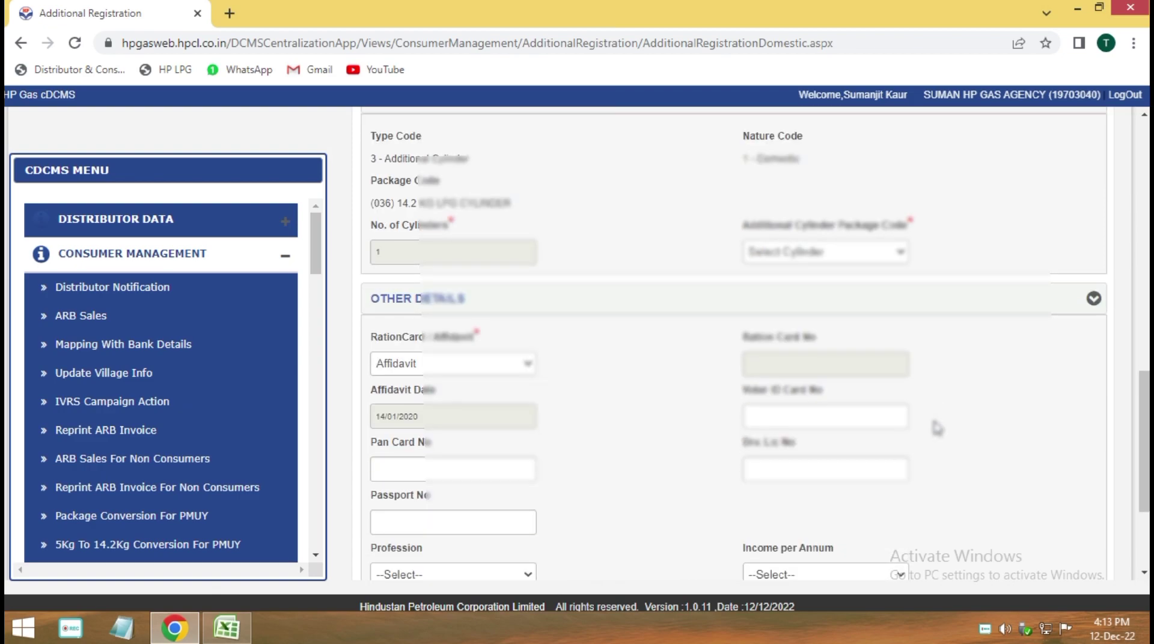
- Choose the (036) 14.2 KG LPG CYLINDER package and keep Affidavit as proof
{"action": "left_click", "coordinate": [840, 260]}
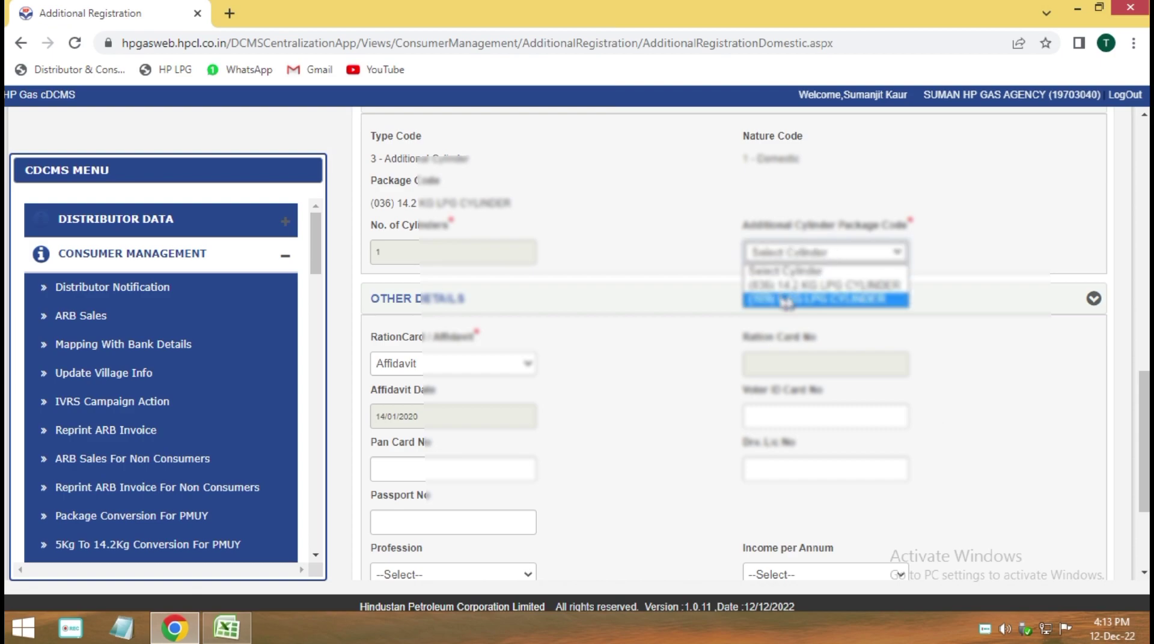
{"action": "left_click", "coordinate": [798, 284]}
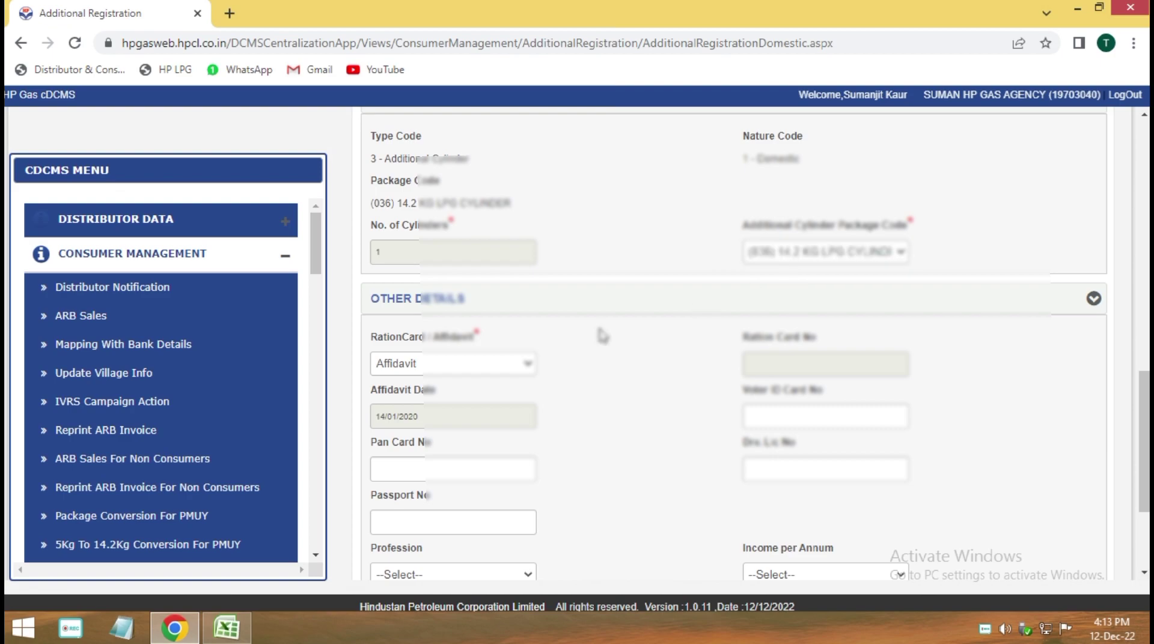
{"action": "left_click", "coordinate": [446, 366]}
{"action": "left_click", "coordinate": [447, 368]}
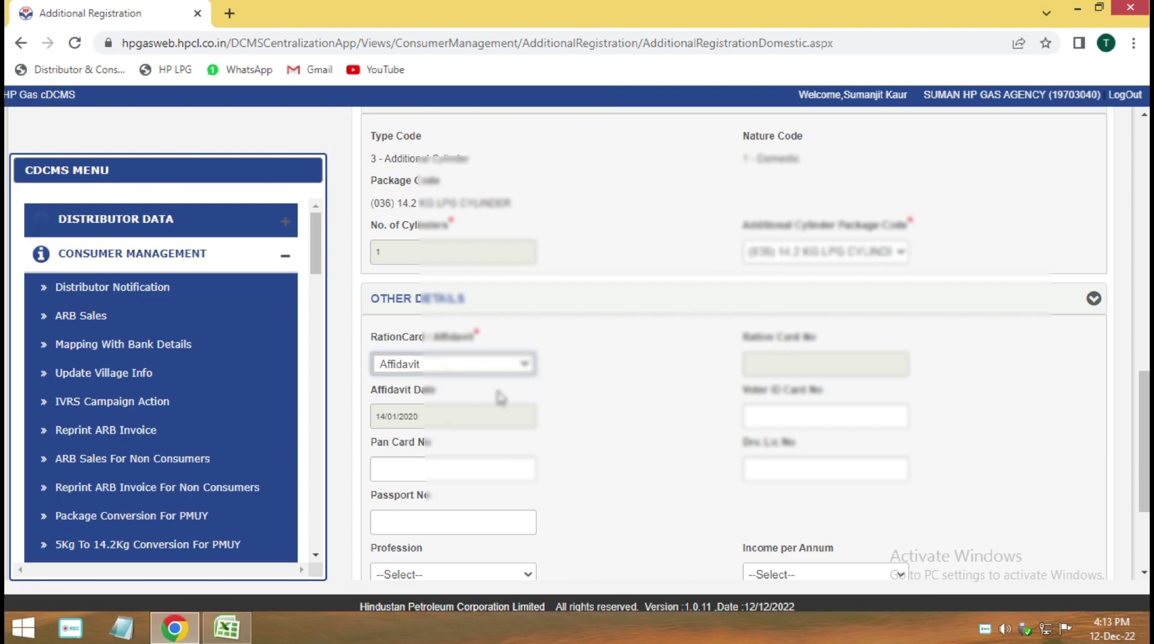
- Submit the registration, getting the 'Registration Done Successfully' message
{"action": "scroll", "coordinate": [646, 460], "scroll_direction": "down", "scroll_amount": 3}
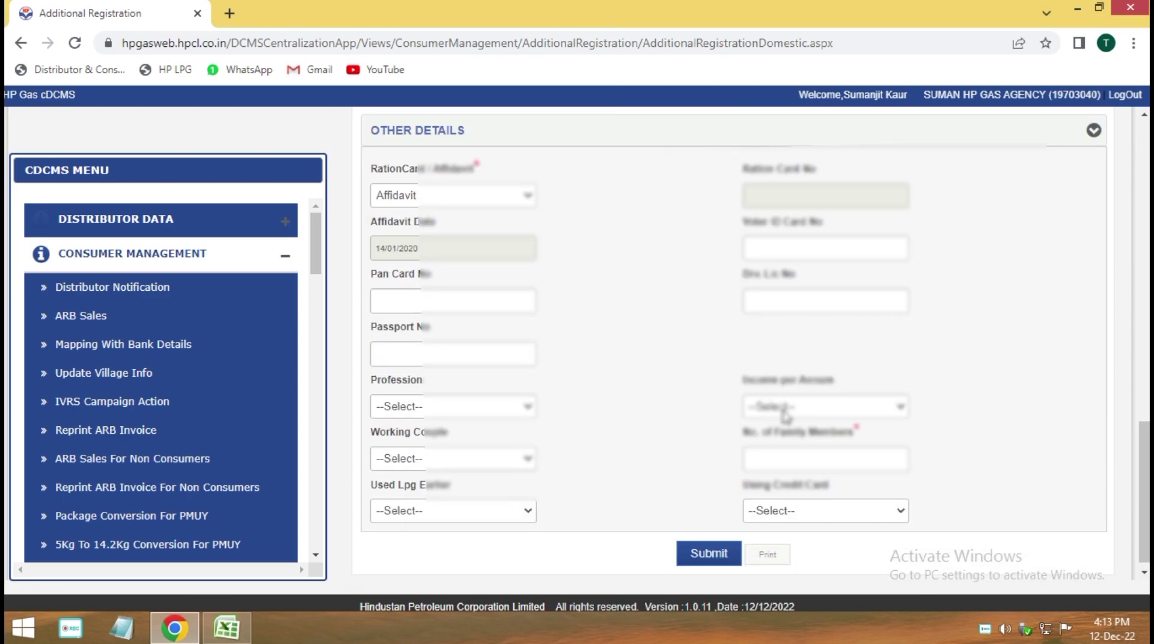
{"action": "scroll", "coordinate": [925, 471], "scroll_direction": "up", "scroll_amount": 1}
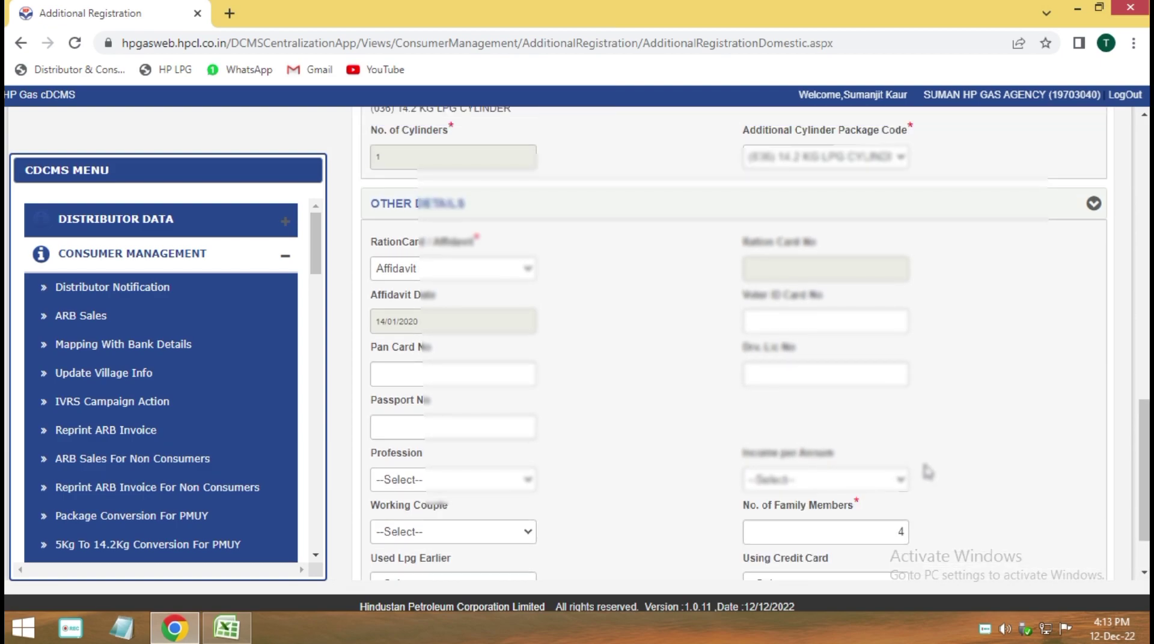
{"action": "scroll", "coordinate": [673, 480], "scroll_direction": "down", "scroll_amount": 1}
{"action": "left_click", "coordinate": [705, 544]}
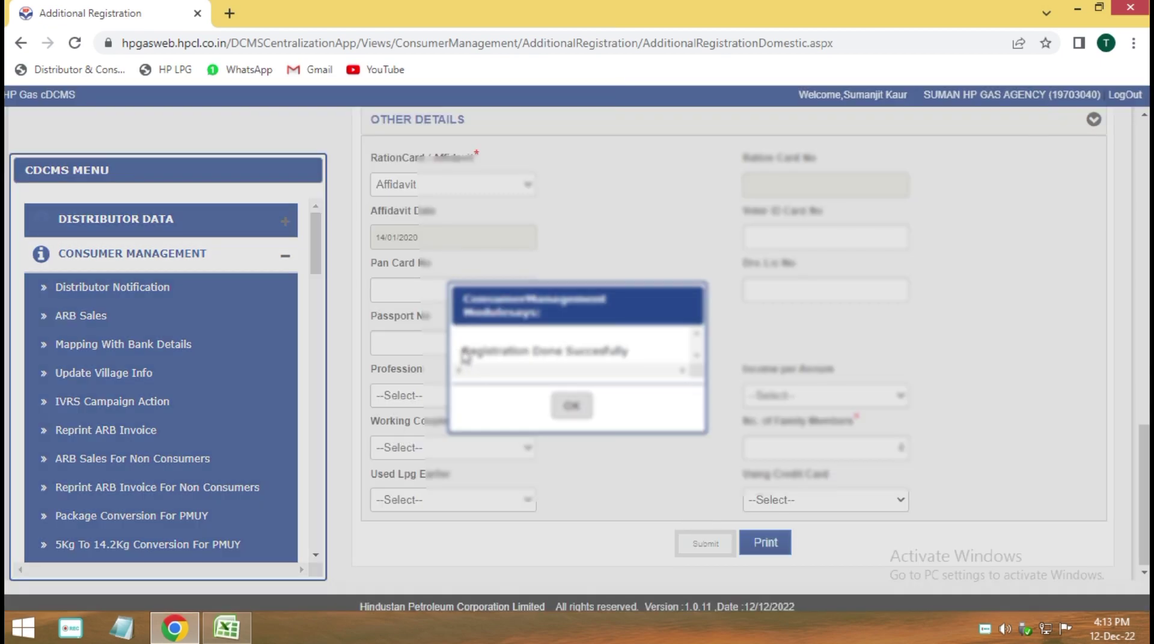
{"action": "left_click_drag", "start_coordinate": [465, 356], "coordinate": [633, 373]}
- Dismiss the registration success message and look over the form
{"action": "left_click", "coordinate": [574, 409]}
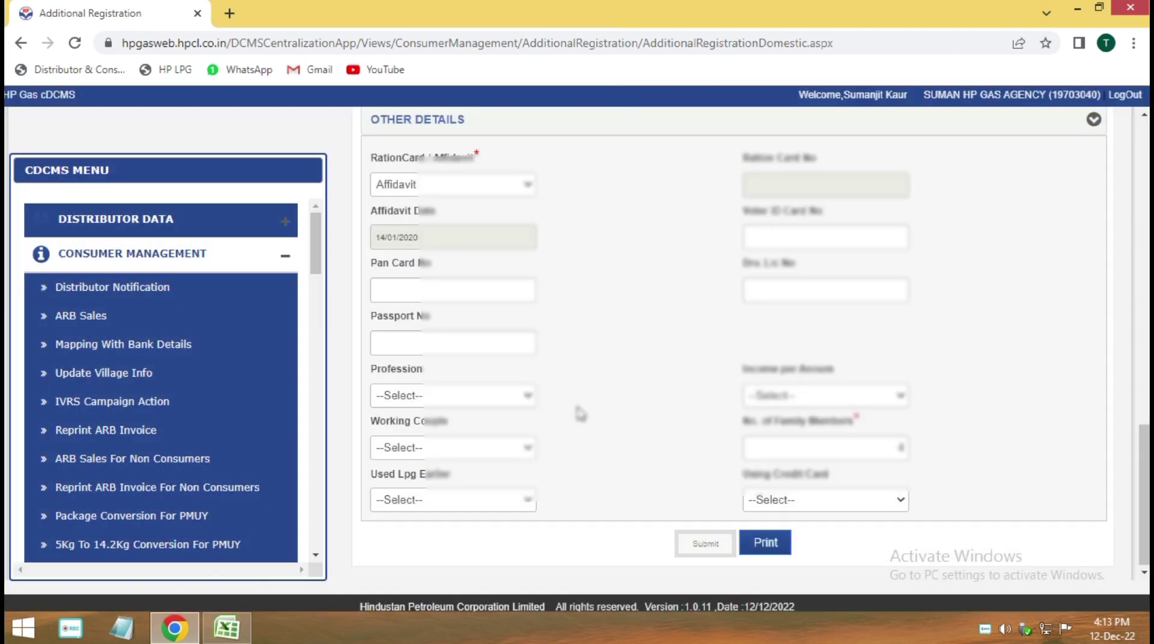
{"action": "scroll", "coordinate": [96, 457], "scroll_direction": "down", "scroll_amount": 4}
{"action": "scroll", "coordinate": [99, 504], "scroll_direction": "down", "scroll_amount": 4}
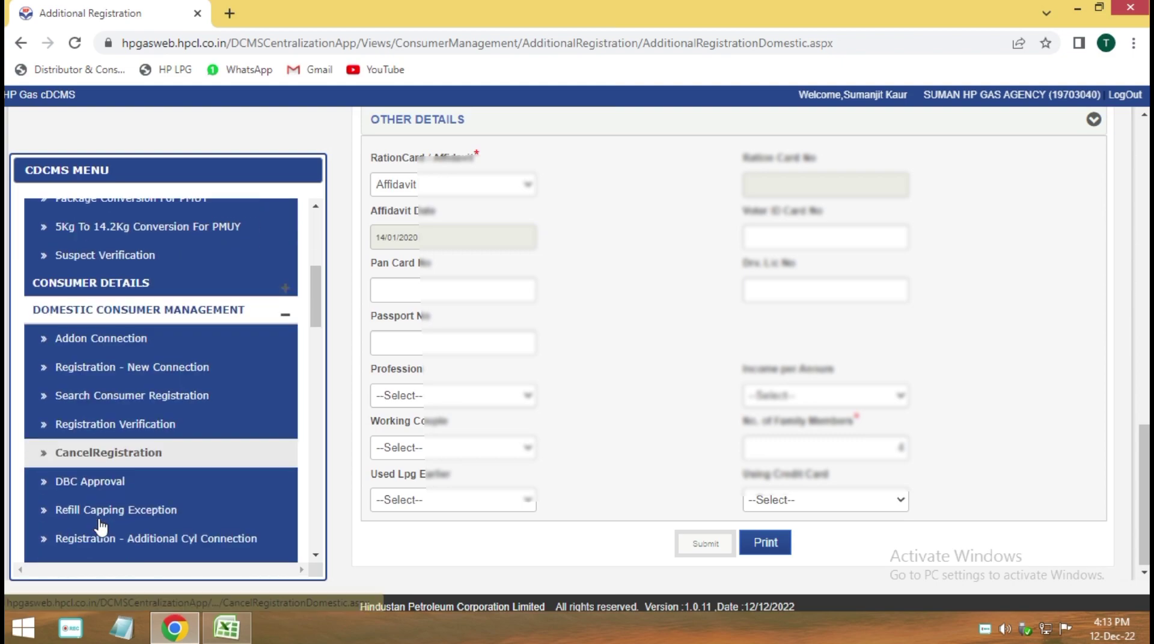
{"action": "scroll", "coordinate": [90, 402], "scroll_direction": "down", "scroll_amount": 1}
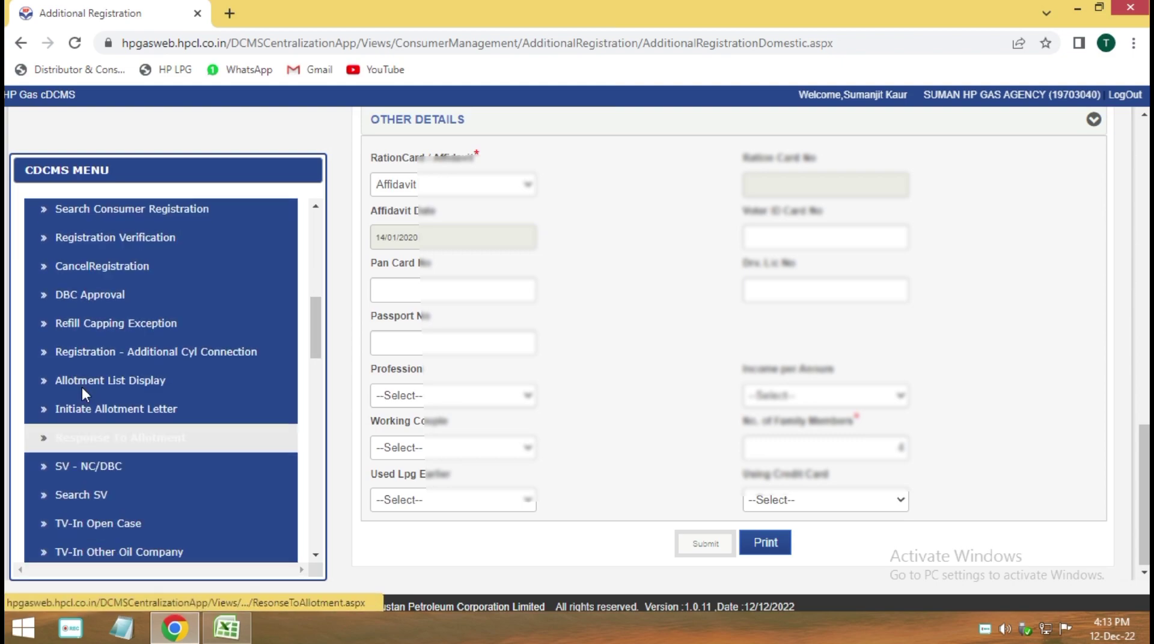
{"action": "scroll", "coordinate": [85, 382], "scroll_direction": "up", "scroll_amount": 2}
{"action": "scroll", "coordinate": [107, 211], "scroll_direction": "up", "scroll_amount": 10}
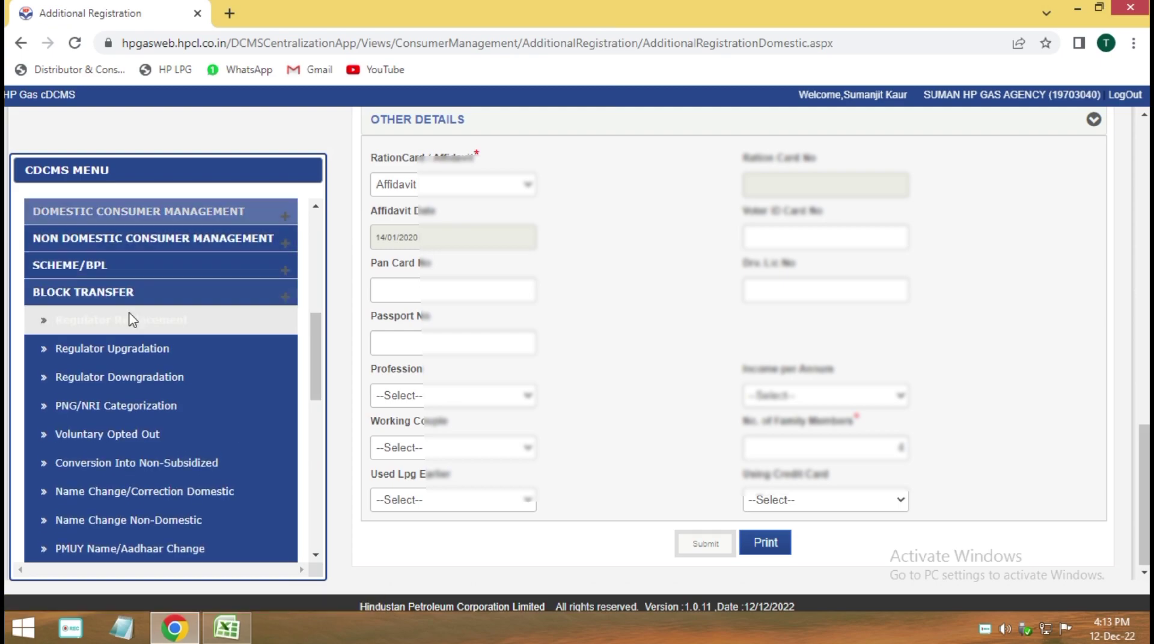
- Open Allotment List Display under Consumer Management > Domestic Consumer Management
{"action": "left_click", "coordinate": [85, 259]}
{"action": "scroll", "coordinate": [266, 498], "scroll_direction": "down", "scroll_amount": 1}
{"action": "scroll", "coordinate": [271, 423], "scroll_direction": "up", "scroll_amount": 1}
{"action": "left_click", "coordinate": [264, 254]}
{"action": "scroll", "coordinate": [125, 448], "scroll_direction": "down", "scroll_amount": 5}
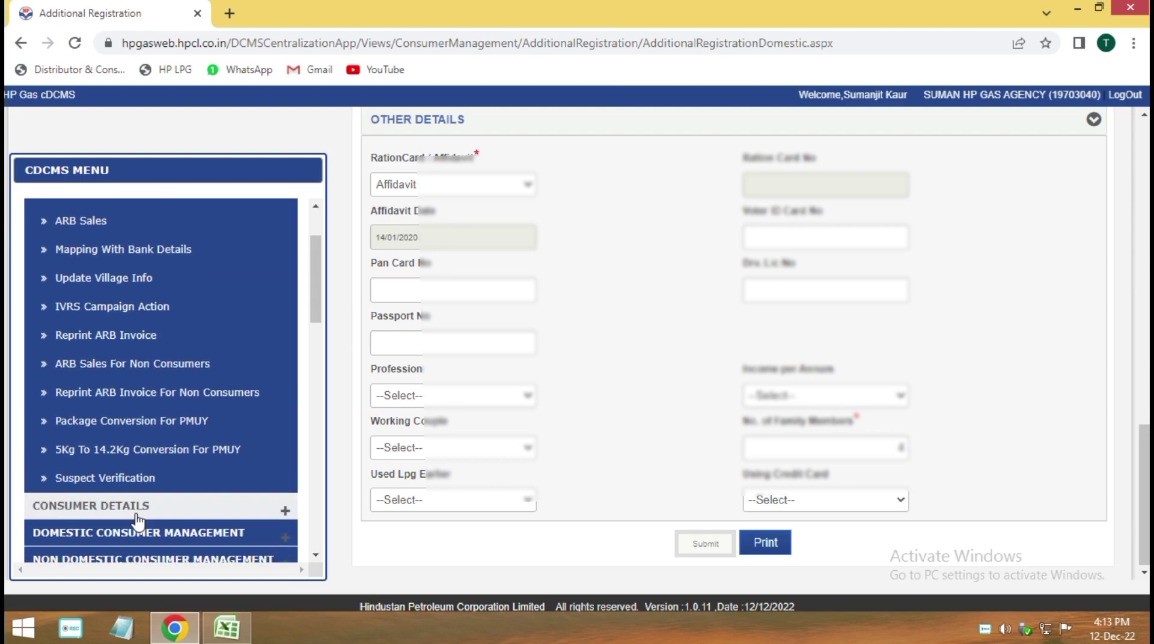
{"action": "left_click", "coordinate": [149, 304]}
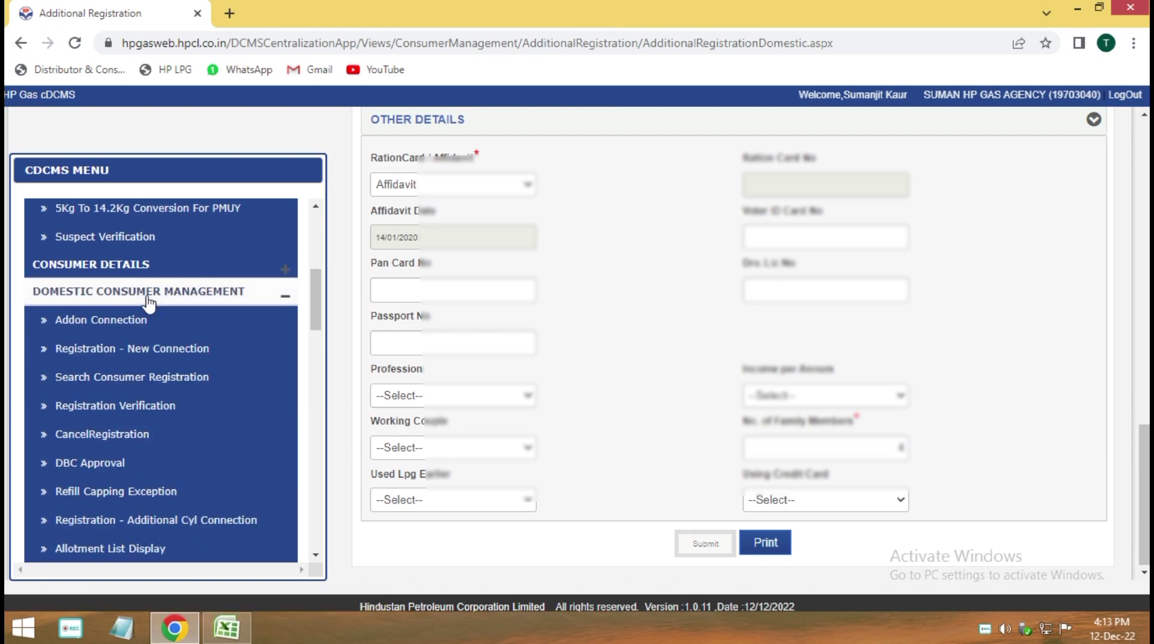
{"action": "scroll", "coordinate": [168, 499], "scroll_direction": "down", "scroll_amount": 3}
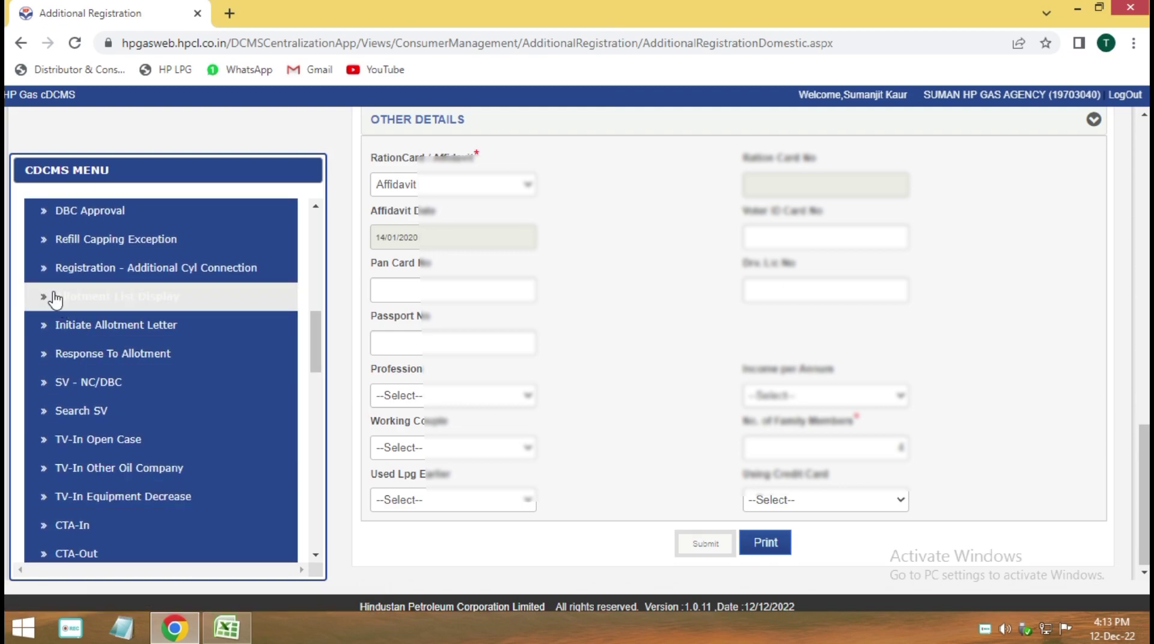
{"action": "left_click", "coordinate": [137, 301]}
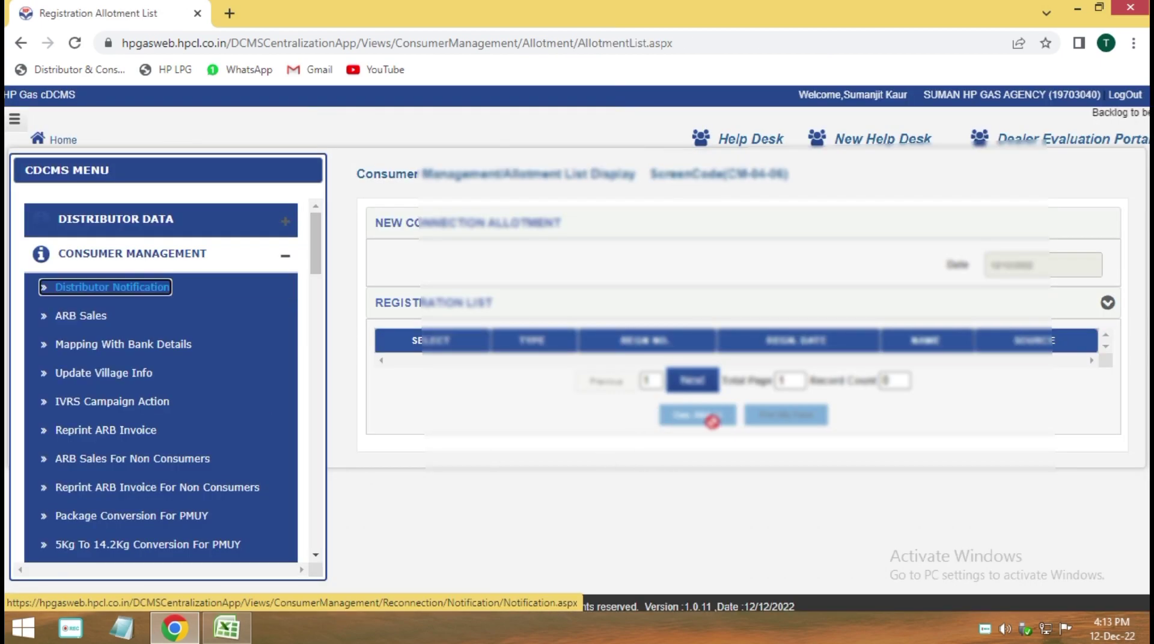
- Reload the list, select the Additional Cylinder registration and generate its allotment letter
{"action": "left_click", "coordinate": [76, 43]}
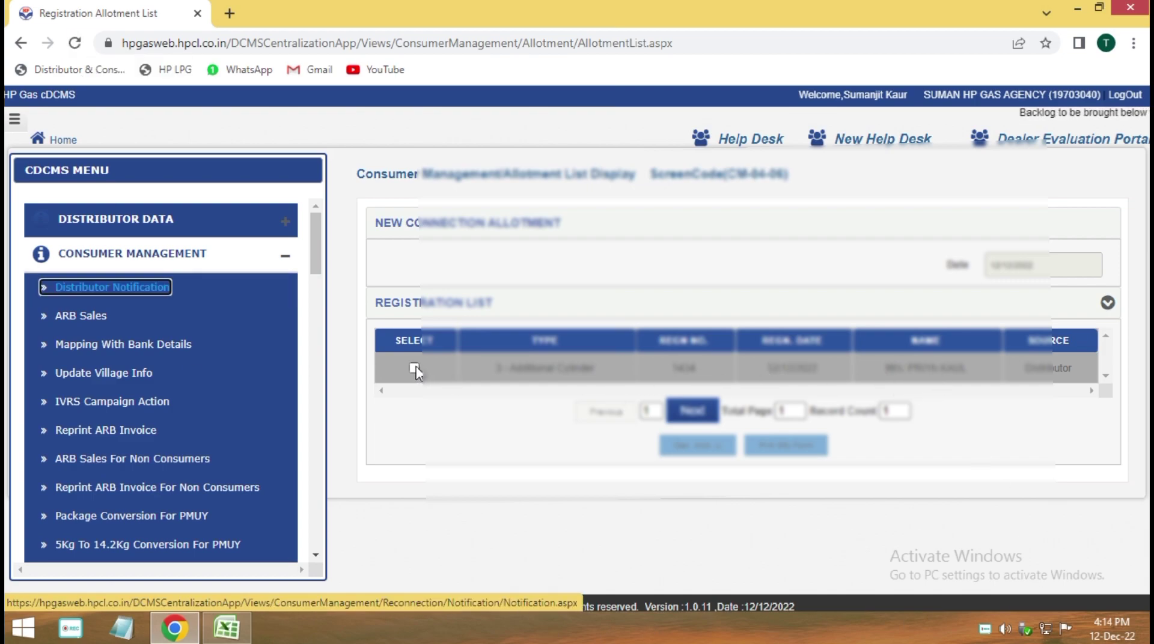
{"action": "left_click", "coordinate": [414, 368]}
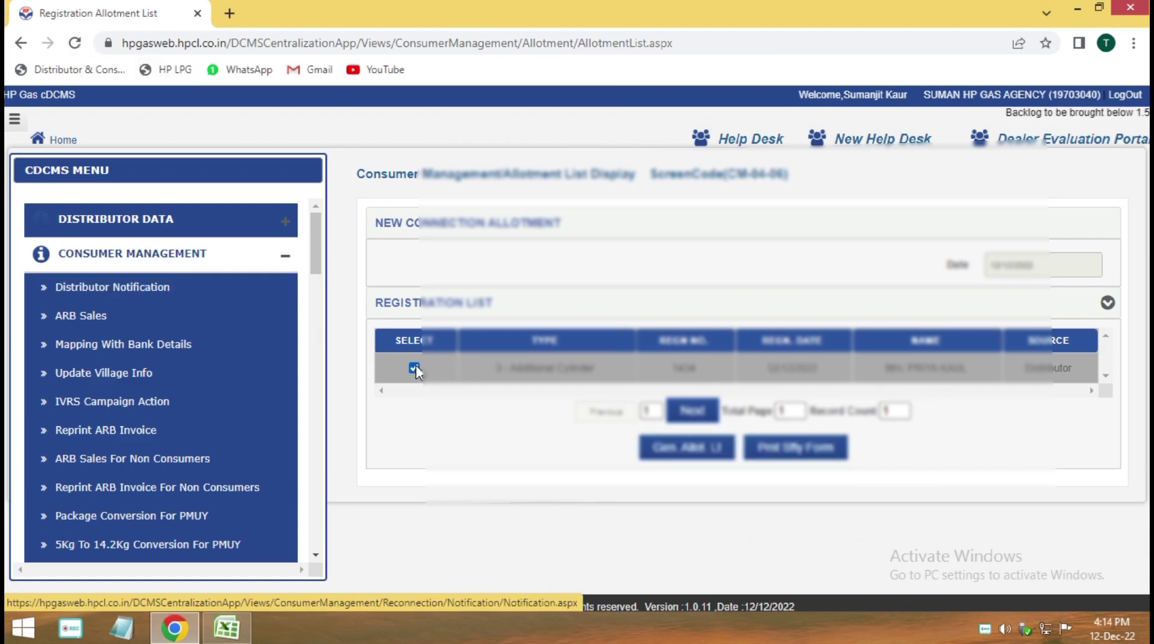
{"action": "left_click", "coordinate": [707, 456]}
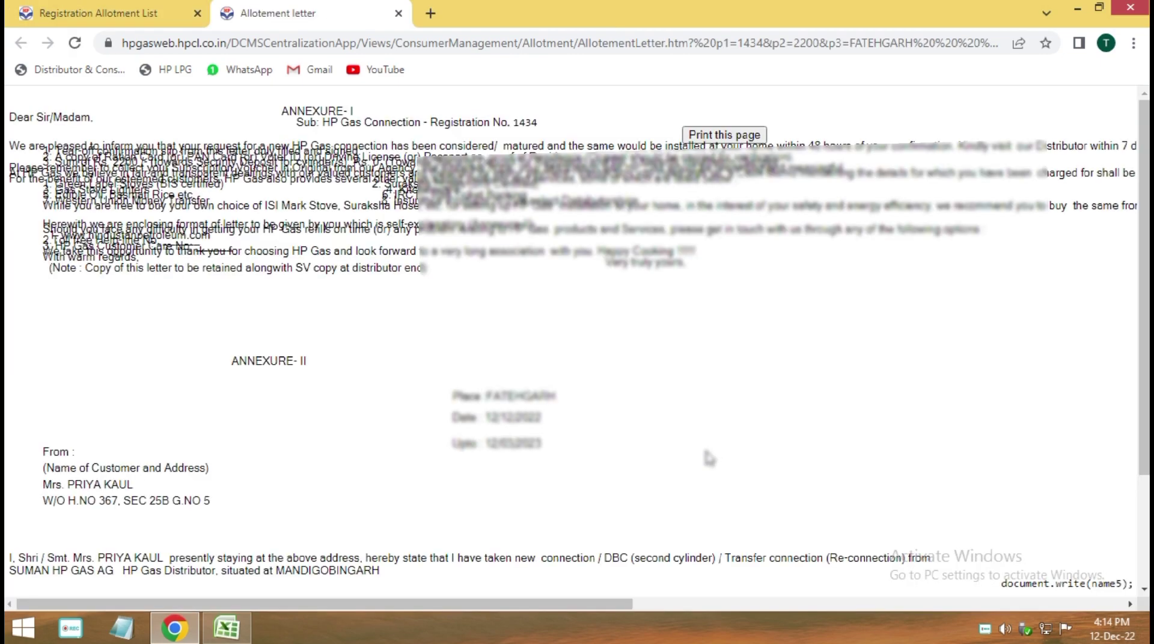
- Print the allotment letter and return to the allotment list
{"action": "right_click", "coordinate": [693, 355]}
{"action": "left_click", "coordinate": [741, 451]}
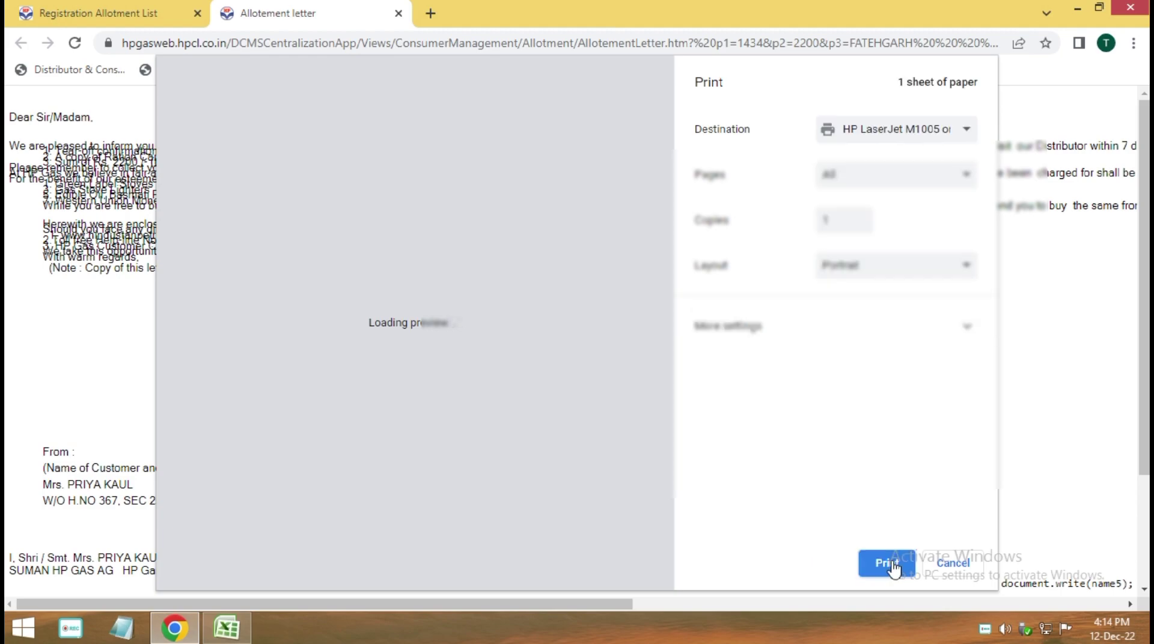
{"action": "left_click", "coordinate": [888, 563]}
{"action": "left_click", "coordinate": [99, 14]}
- Print the registration's safety form and return to the allotment list
{"action": "left_click", "coordinate": [797, 445]}
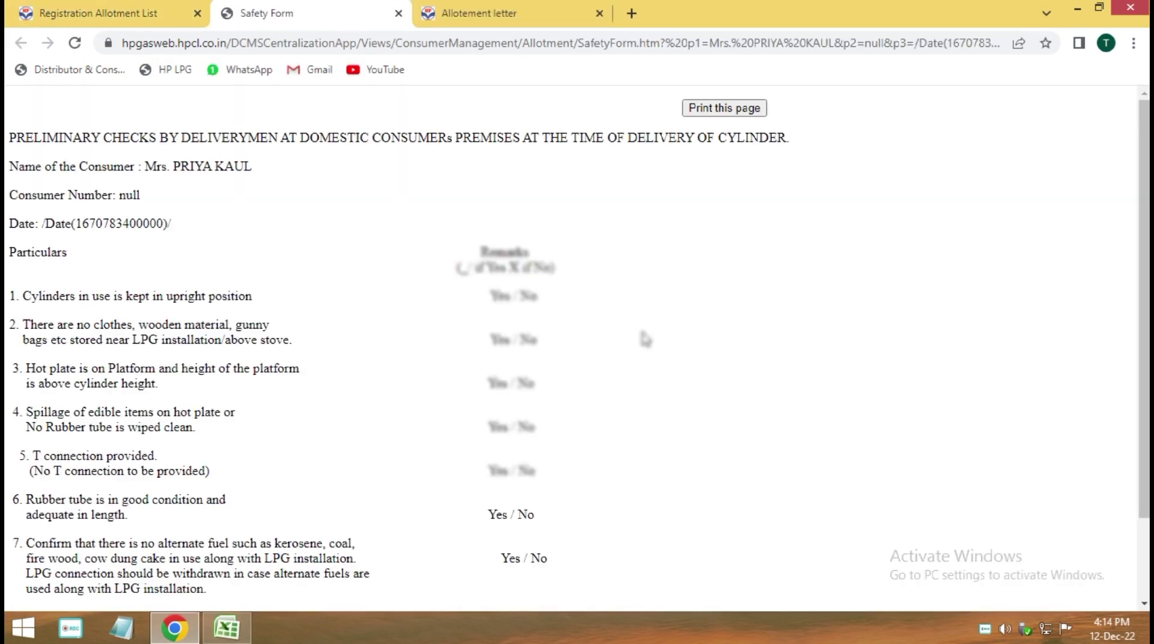
{"action": "right_click", "coordinate": [640, 331]}
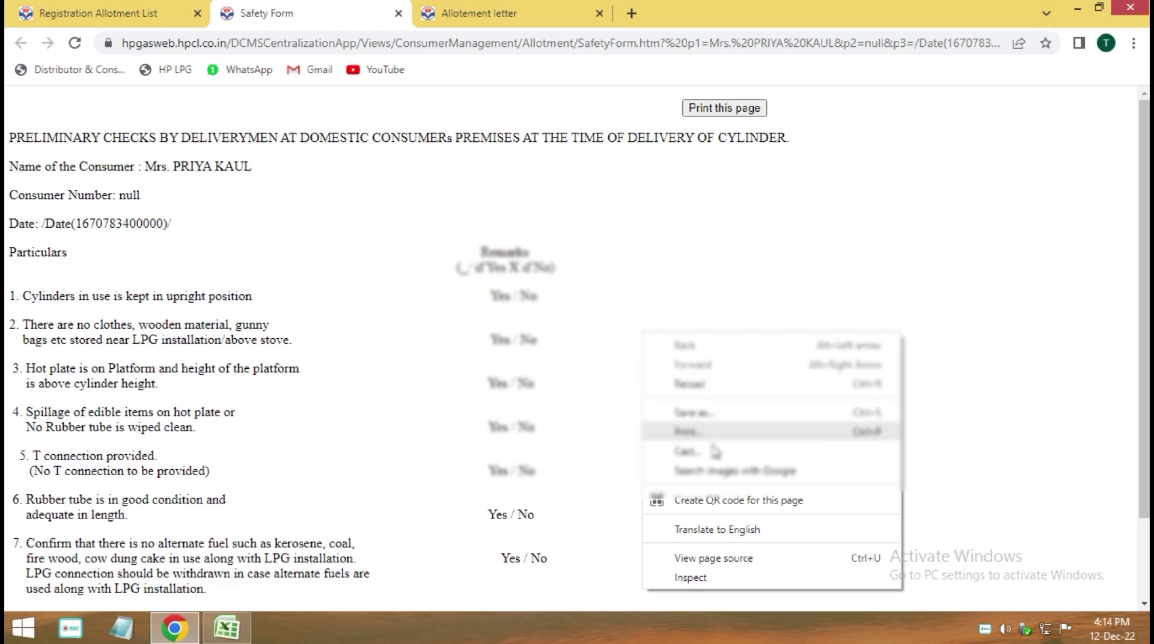
{"action": "left_click", "coordinate": [699, 430]}
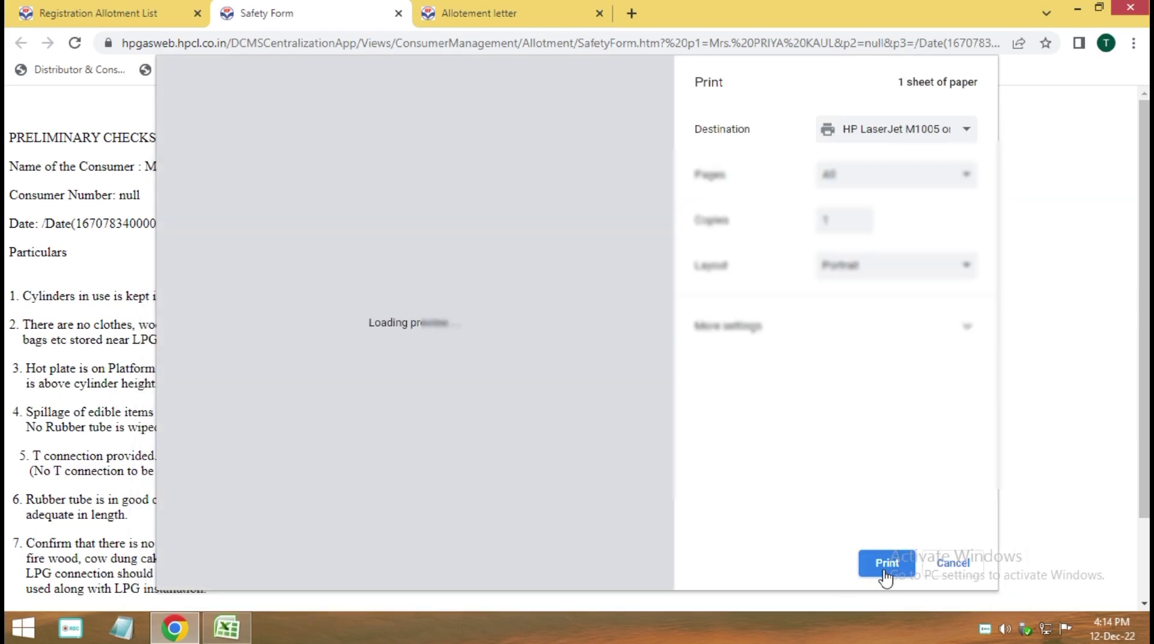
{"action": "left_click", "coordinate": [887, 564]}
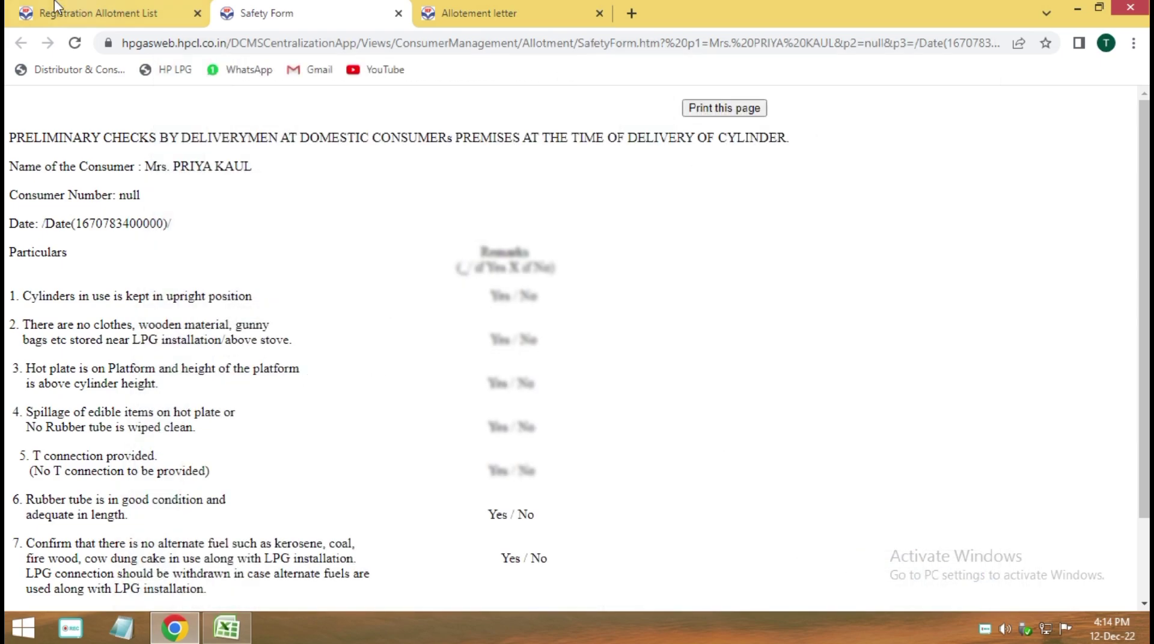
{"action": "left_click", "coordinate": [102, 13]}
- Copy the registration number from the allotment list
{"action": "double_click", "coordinate": [686, 367]}
{"action": "right_click", "coordinate": [686, 368]}
{"action": "left_click", "coordinate": [709, 377]}
{"action": "scroll", "coordinate": [167, 516], "scroll_direction": "down", "scroll_amount": 6}
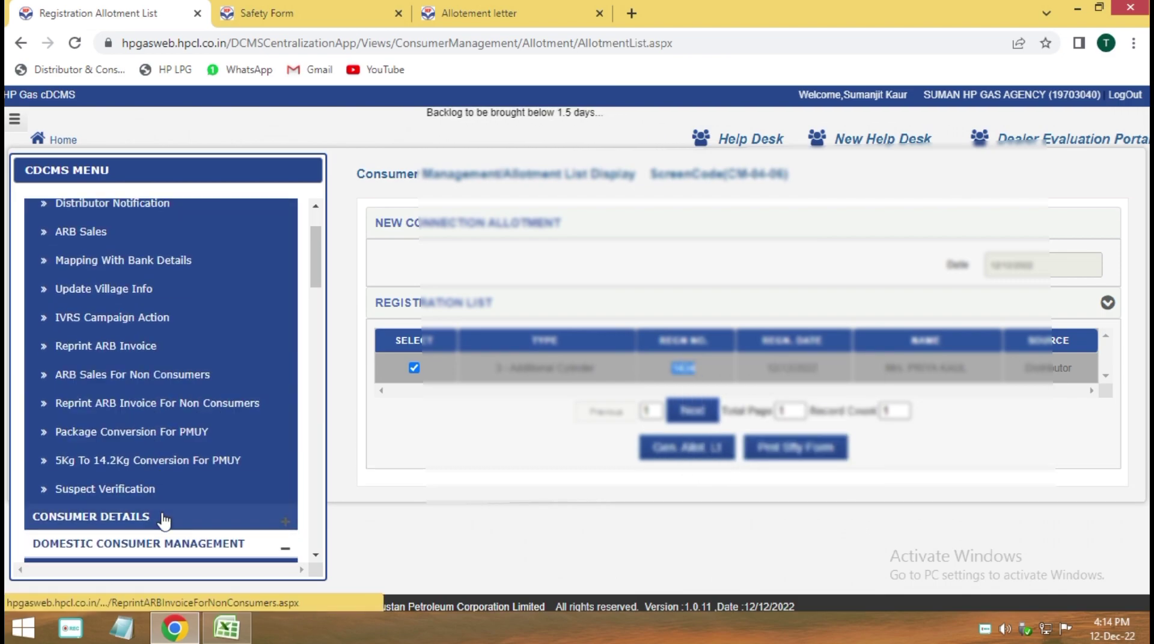
{"action": "scroll", "coordinate": [168, 514], "scroll_direction": "down", "scroll_amount": 2}
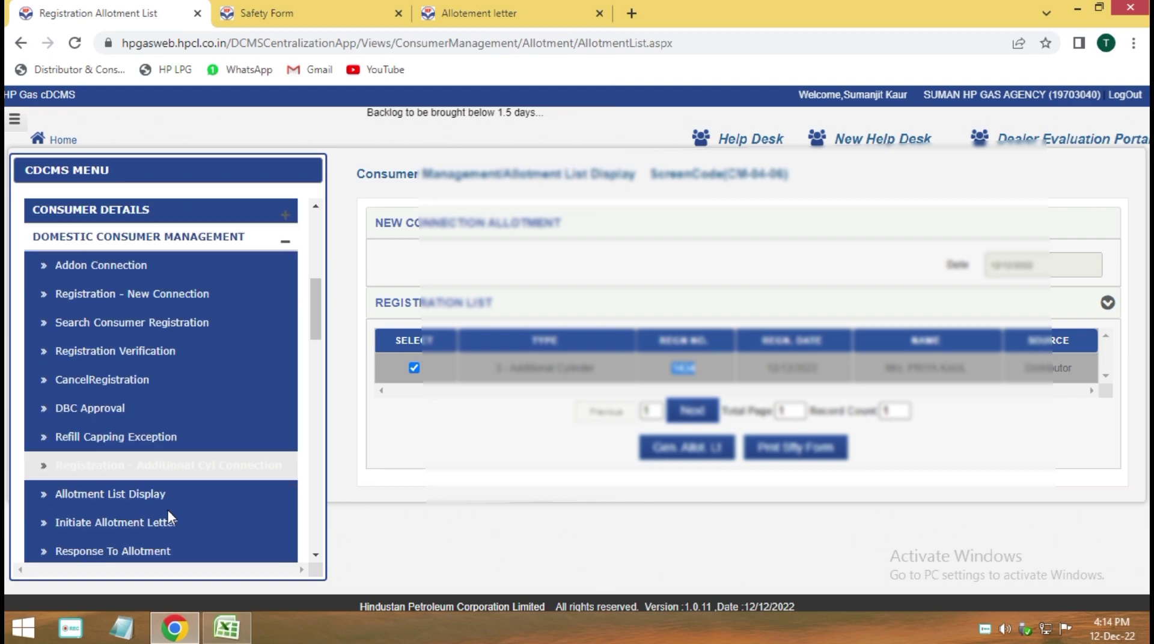
{"action": "scroll", "coordinate": [91, 498], "scroll_direction": "down", "scroll_amount": 4}
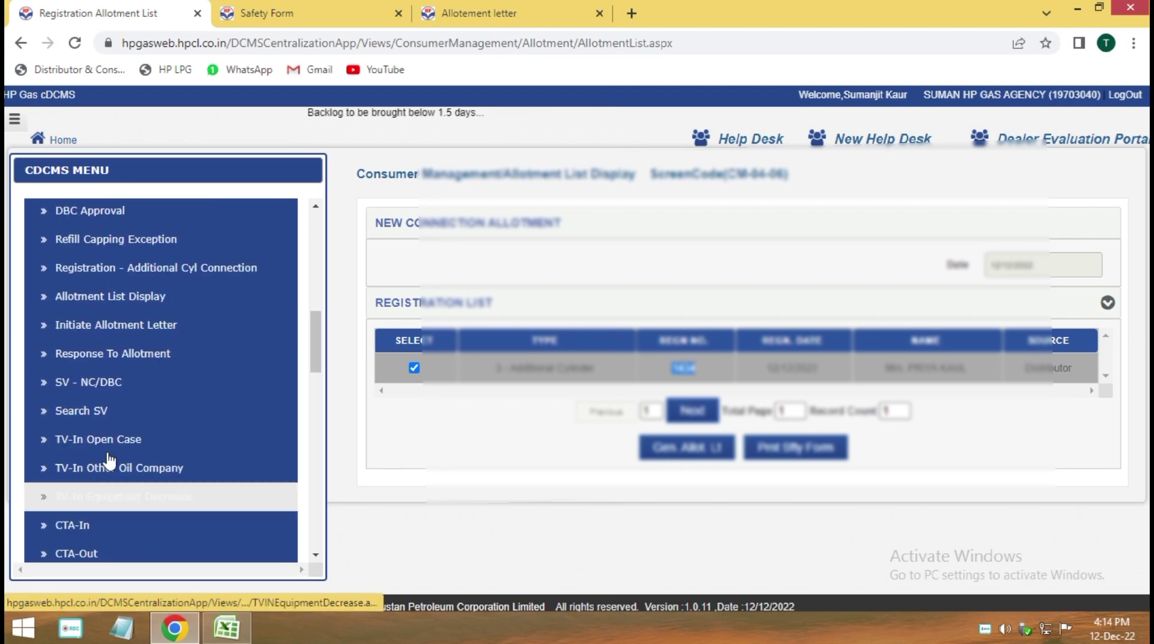
- Load the registration into Initiate Allotment Letter by pasting its number and fetching
{"action": "left_click", "coordinate": [119, 330]}
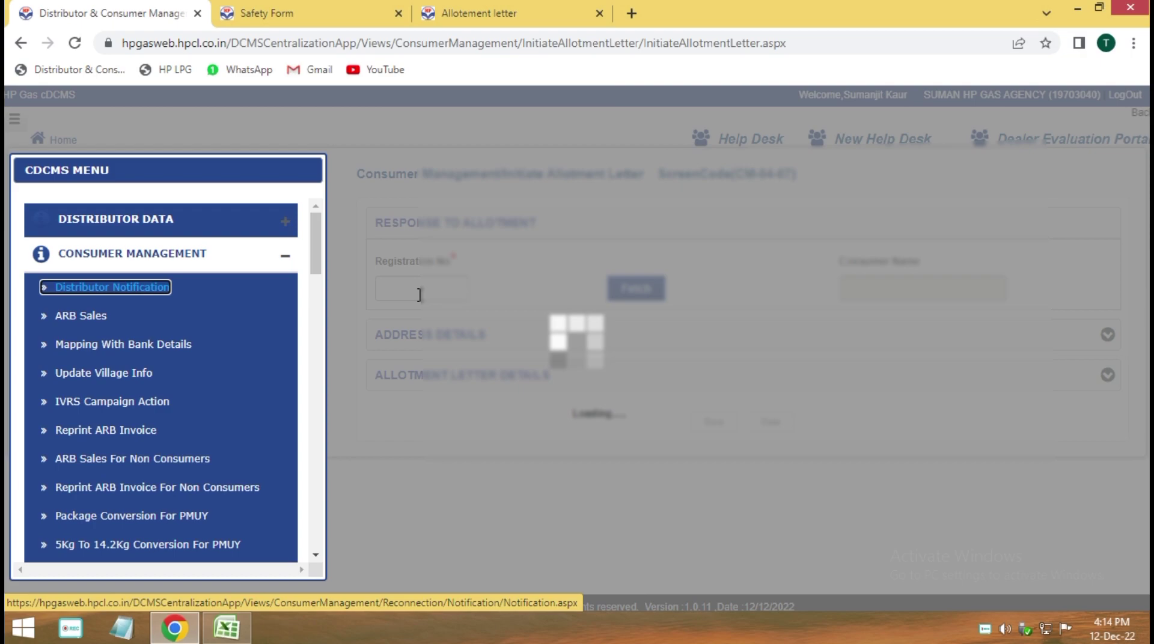
{"action": "left_click", "coordinate": [415, 289]}
{"action": "right_click", "coordinate": [415, 290]}
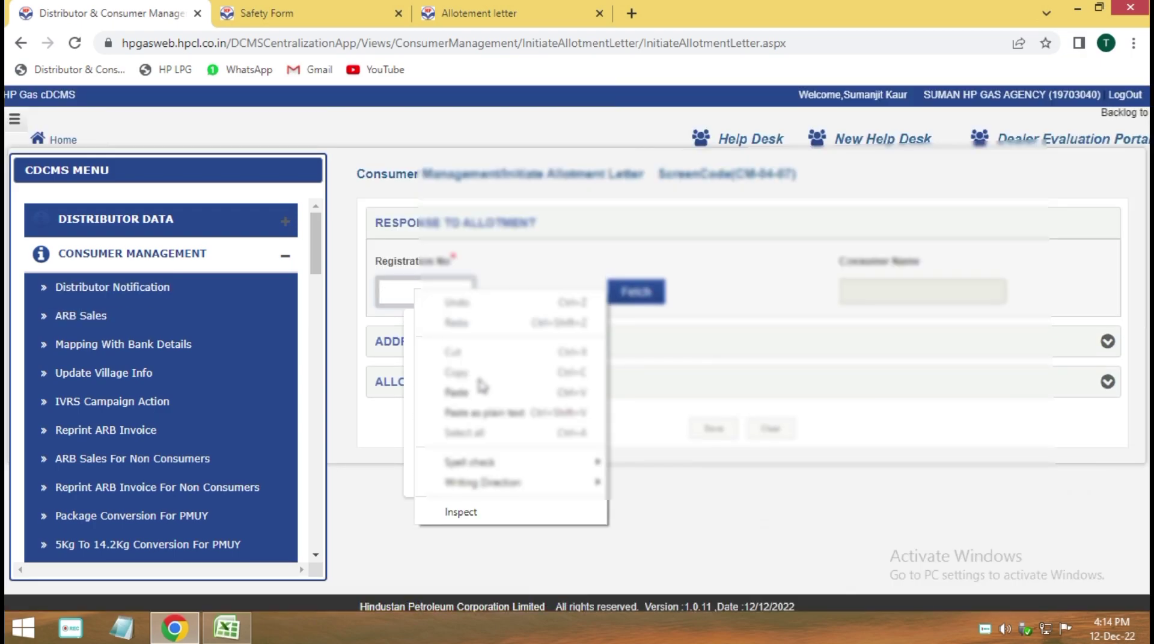
{"action": "left_click", "coordinate": [479, 391]}
{"action": "left_click", "coordinate": [634, 292]}
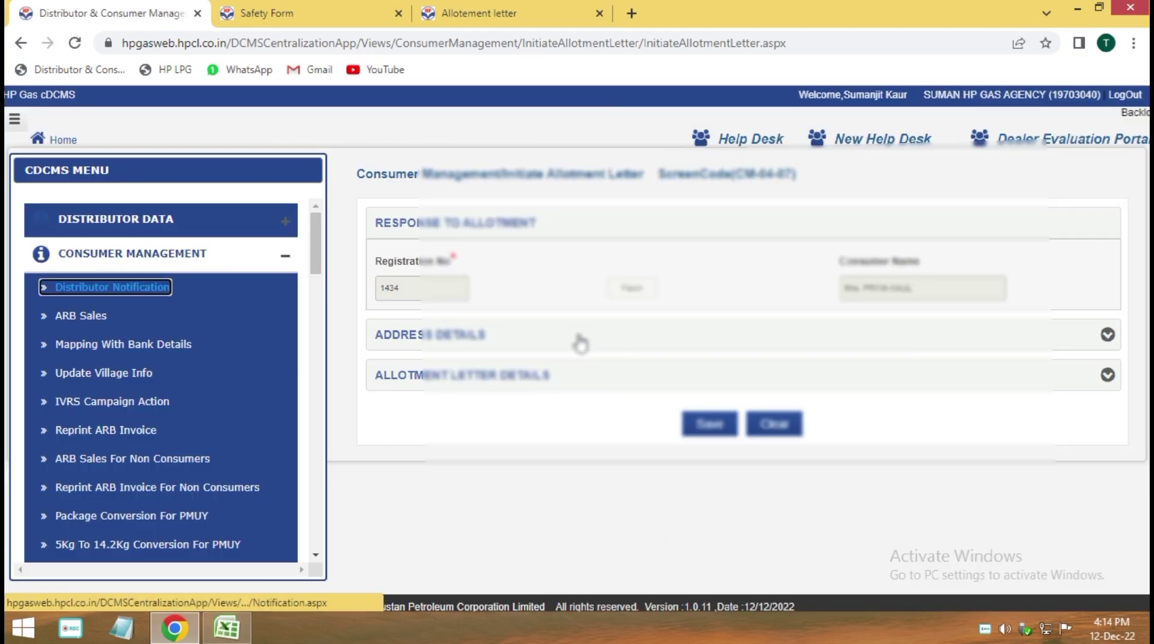
- Set sent date 12/12/2022, paste the postal reference number, and save the allotment letter
{"action": "left_click", "coordinate": [580, 344]}
{"action": "scroll", "coordinate": [553, 463], "scroll_direction": "down", "scroll_amount": 2}
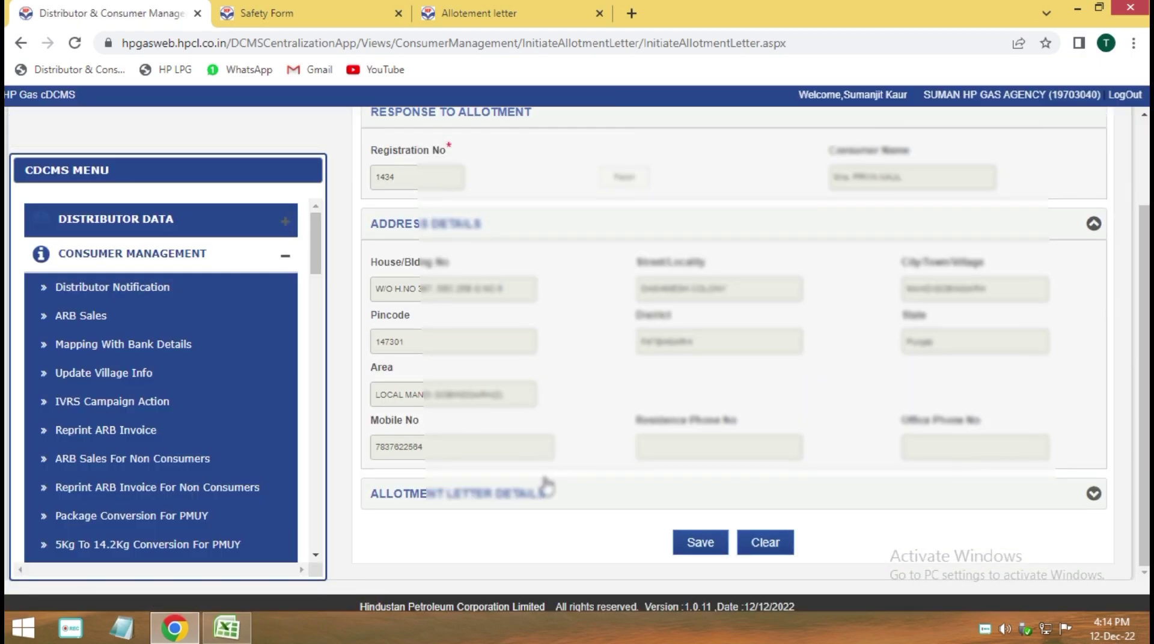
{"action": "left_click", "coordinate": [543, 497]}
{"action": "scroll", "coordinate": [544, 500], "scroll_direction": "down", "scroll_amount": 2}
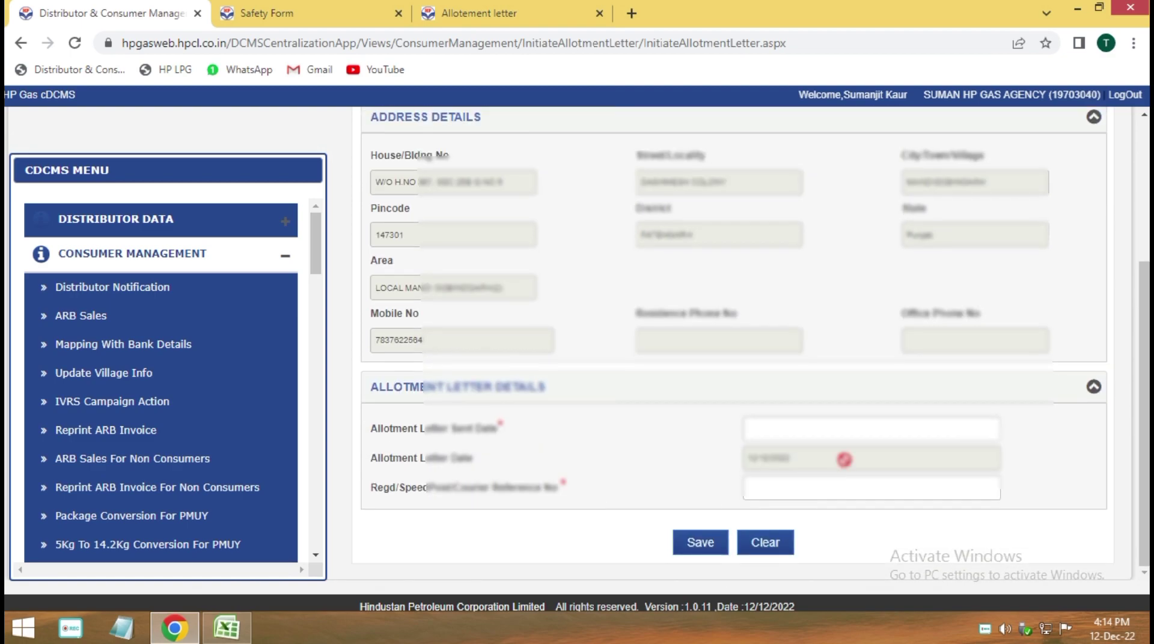
{"action": "left_click", "coordinate": [839, 428]}
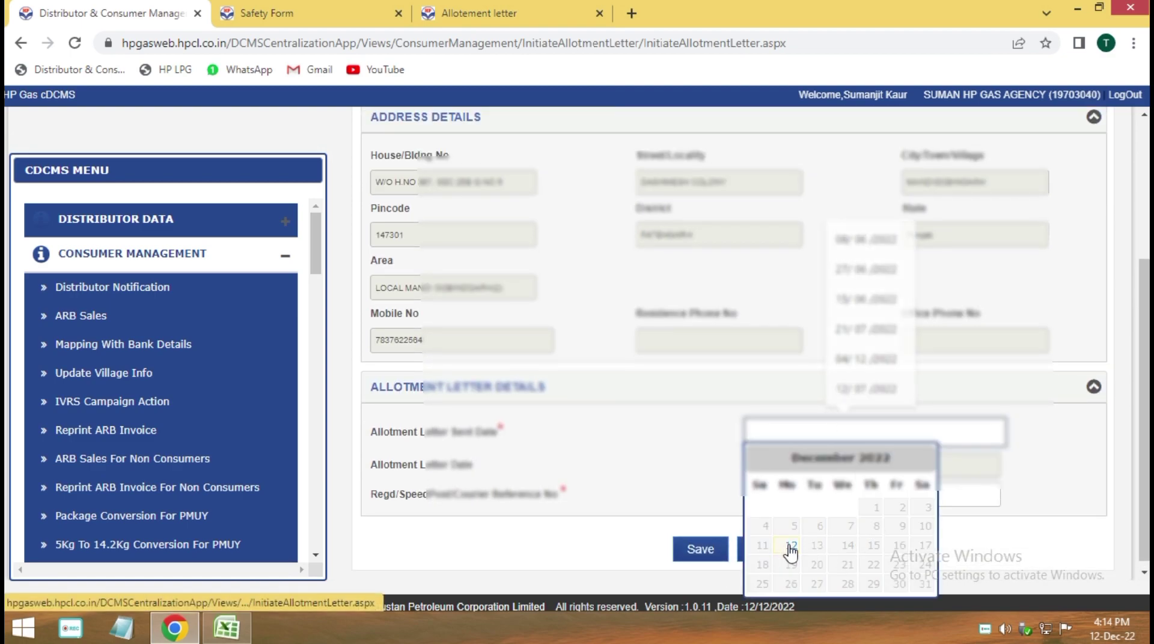
{"action": "left_click", "coordinate": [781, 548]}
{"action": "left_click", "coordinate": [776, 490]}
{"action": "right_click", "coordinate": [789, 486]}
{"action": "left_click", "coordinate": [830, 351]}
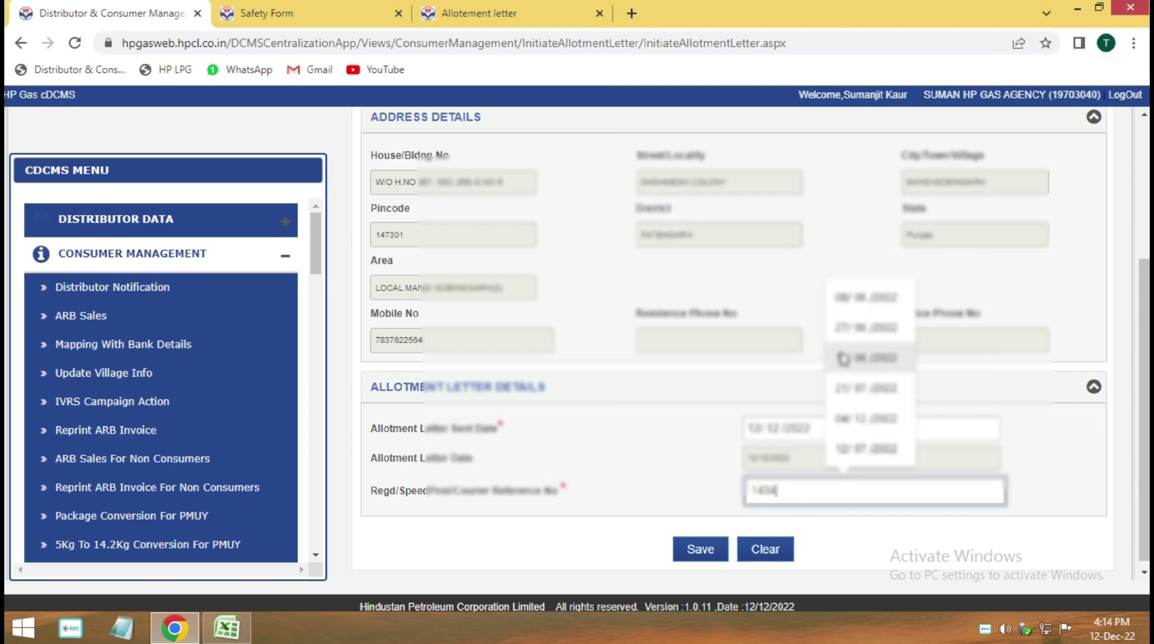
{"action": "left_click", "coordinate": [708, 546]}
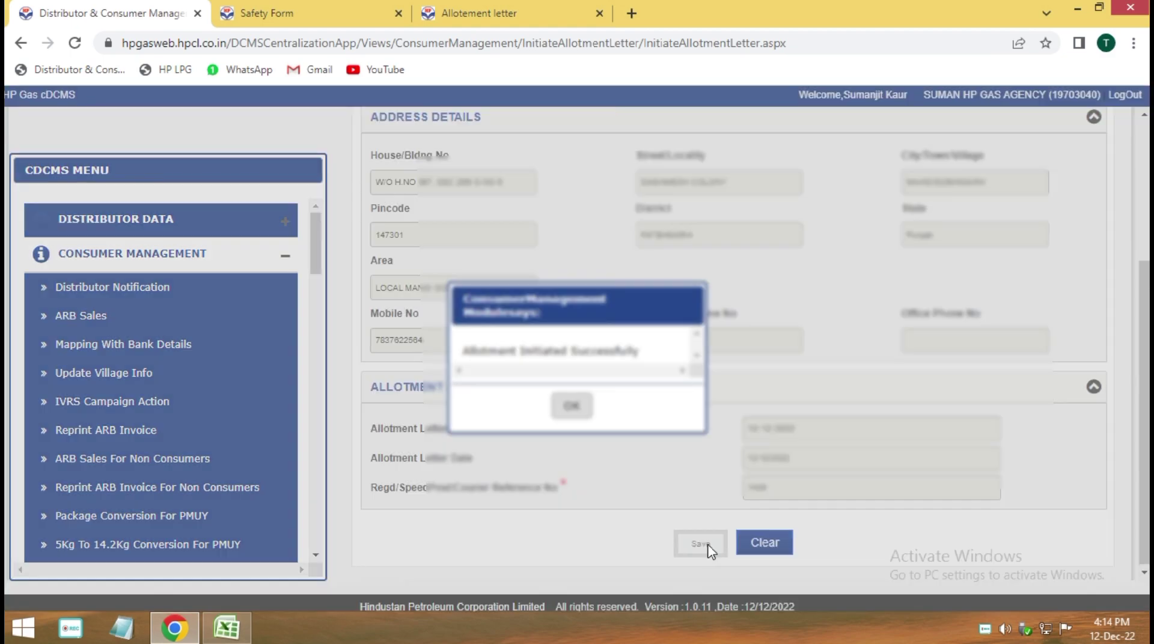
{"action": "left_click", "coordinate": [571, 410]}
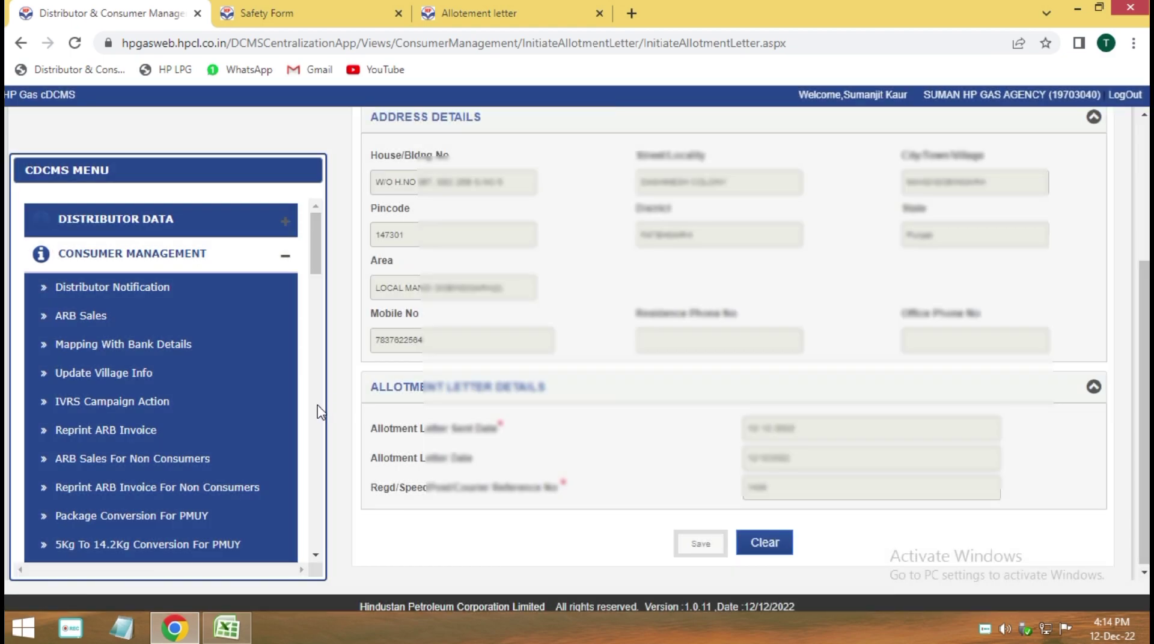
{"action": "scroll", "coordinate": [111, 499], "scroll_direction": "down", "scroll_amount": 7}
{"action": "scroll", "coordinate": [110, 499], "scroll_direction": "down", "scroll_amount": 3}
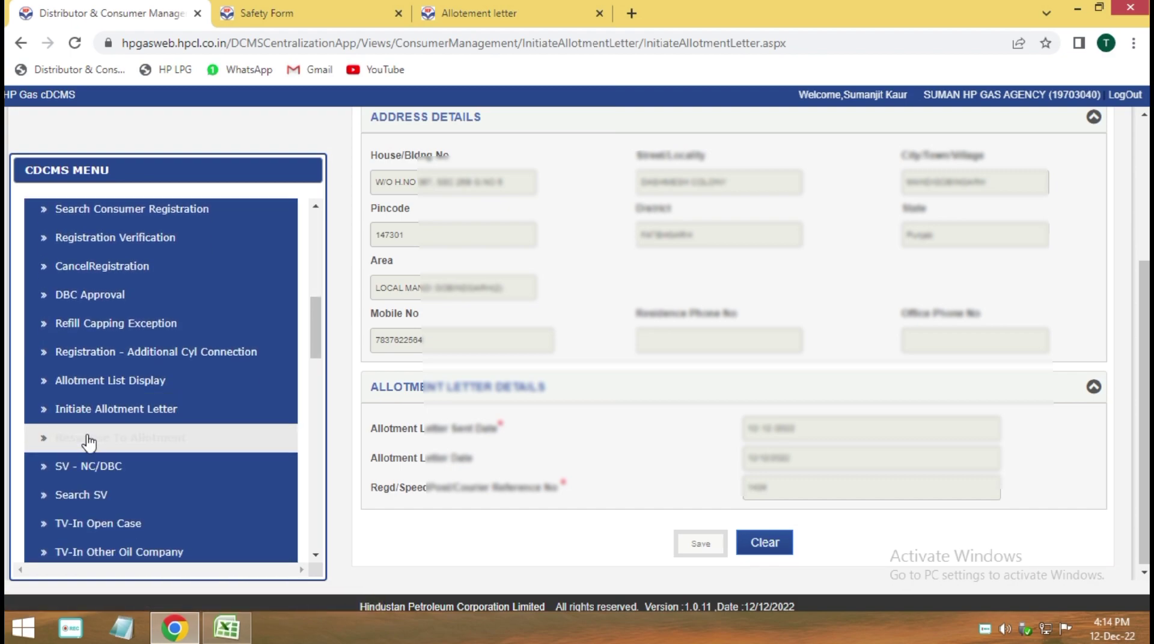
- Fetch the registration in Response To Allotment using the pasted registration number
{"action": "left_click", "coordinate": [73, 445]}
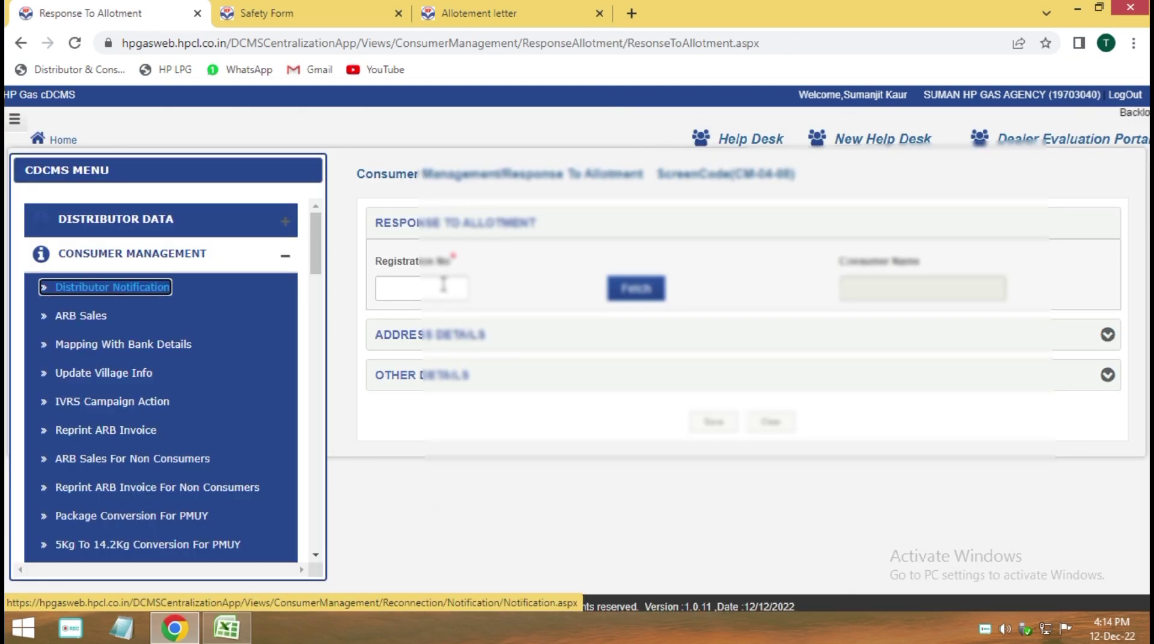
{"action": "left_click", "coordinate": [445, 288]}
{"action": "right_click", "coordinate": [454, 289]}
{"action": "left_click", "coordinate": [523, 404]}
{"action": "left_click", "coordinate": [613, 292]}
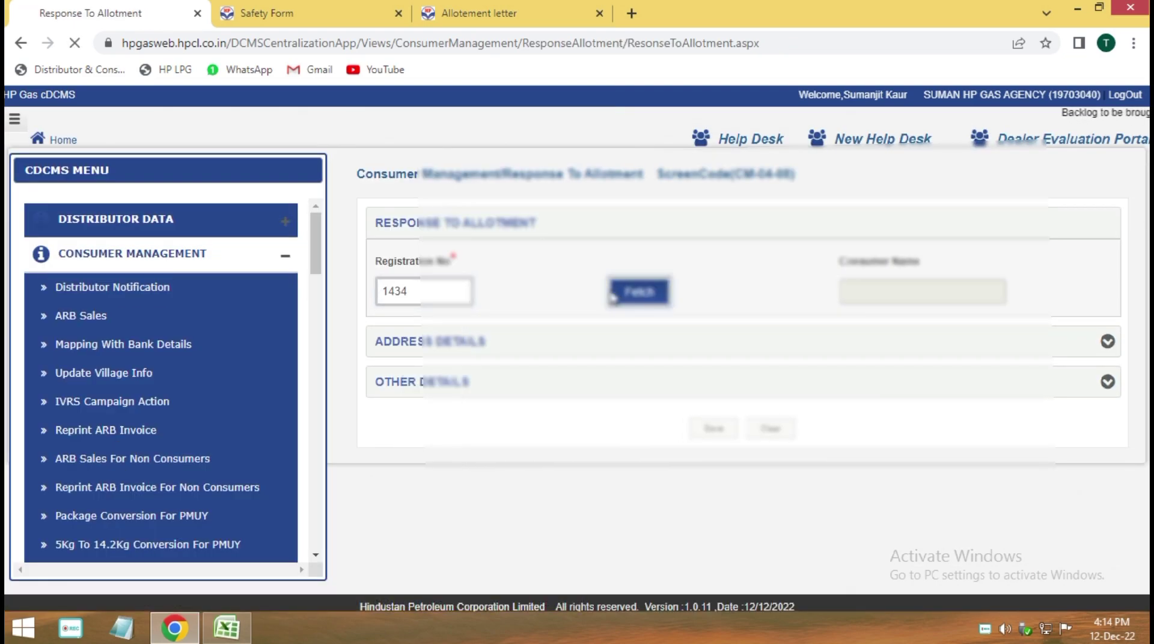
- Enter the remark 'dbc' under Other Details and save the response
{"action": "left_click", "coordinate": [529, 341]}
{"action": "scroll", "coordinate": [542, 532], "scroll_direction": "down", "scroll_amount": 2}
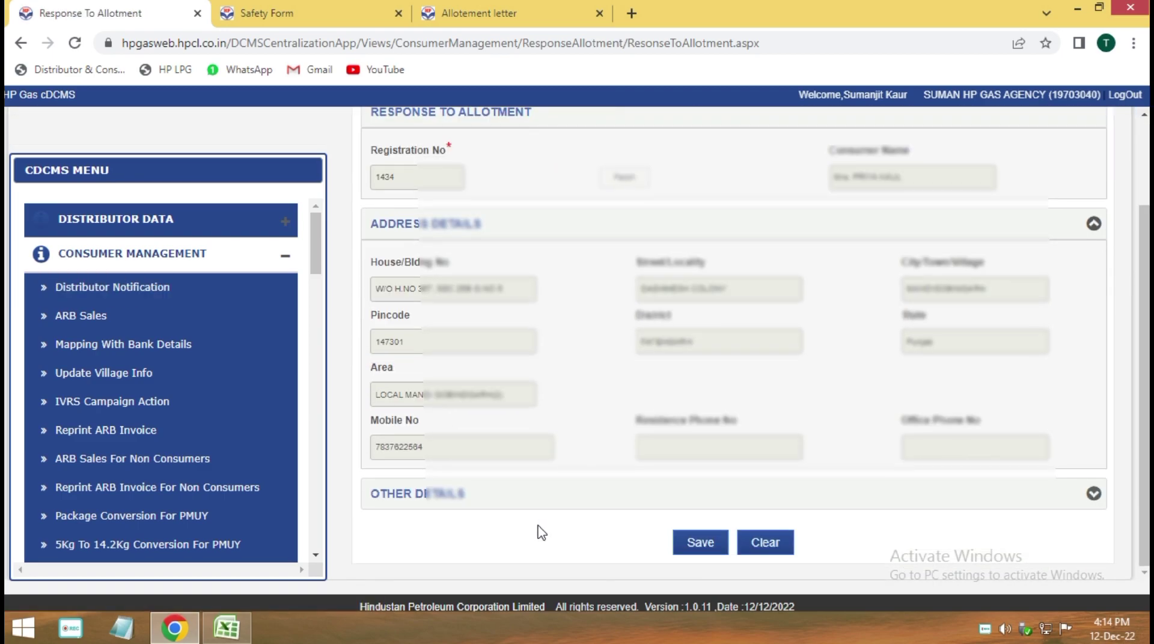
{"action": "left_click", "coordinate": [522, 503]}
{"action": "scroll", "coordinate": [523, 505], "scroll_direction": "down", "scroll_amount": 3}
{"action": "left_click", "coordinate": [500, 480]}
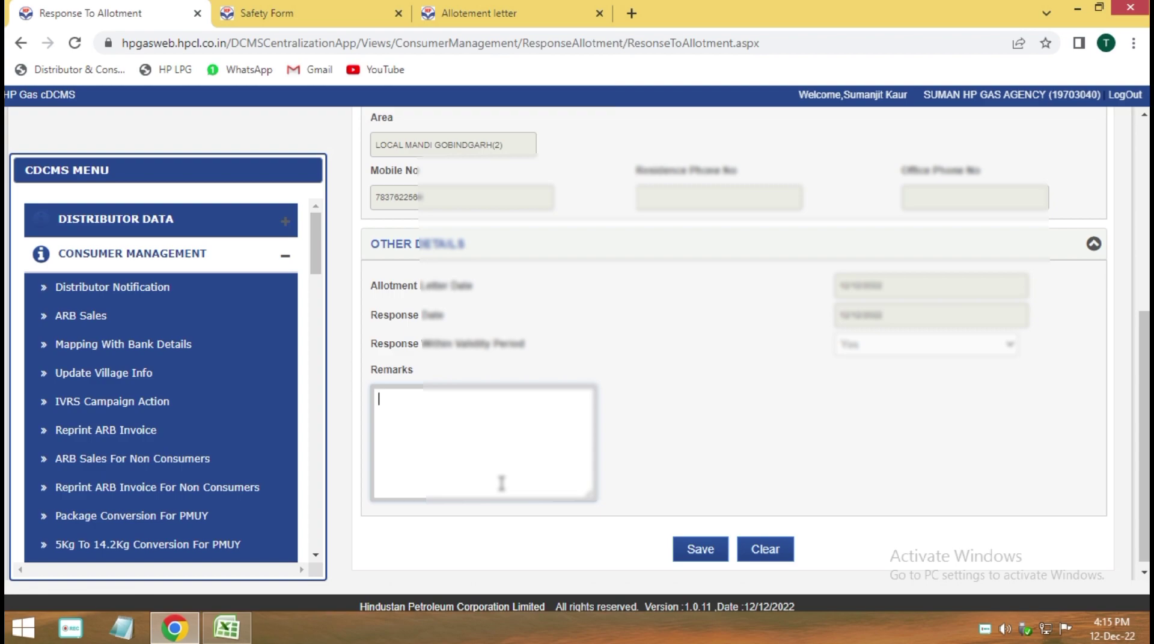
{"action": "left_click", "coordinate": [704, 548]}
{"action": "left_click", "coordinate": [571, 416]}
{"action": "scroll", "coordinate": [129, 445], "scroll_direction": "down", "scroll_amount": 8}
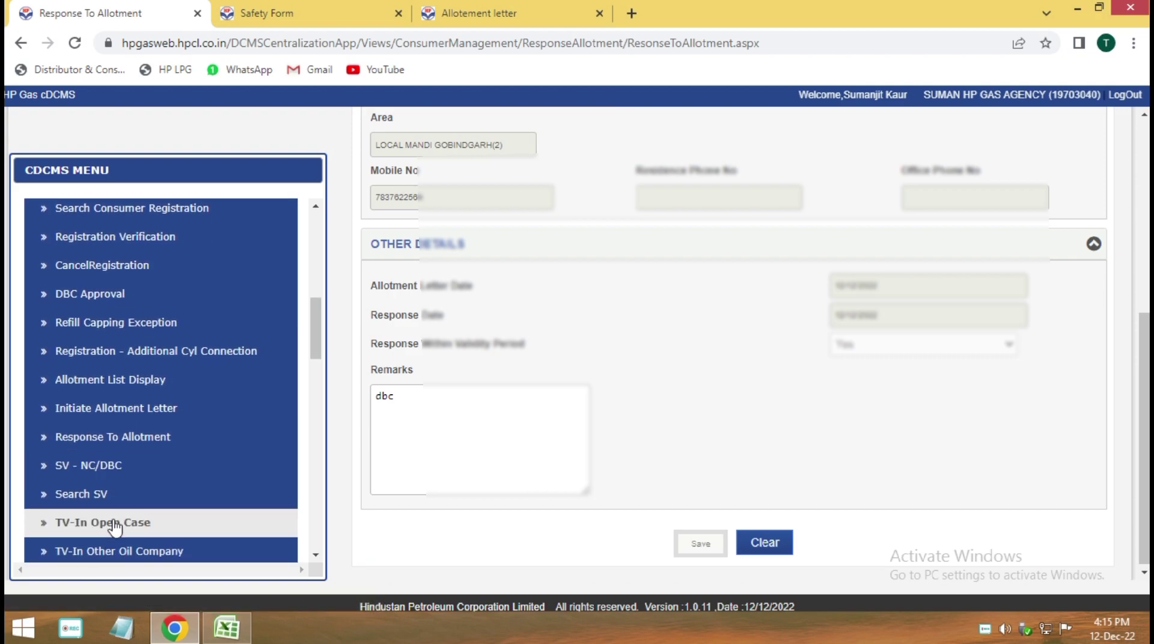
{"action": "scroll", "coordinate": [108, 523], "scroll_direction": "down", "scroll_amount": 2}
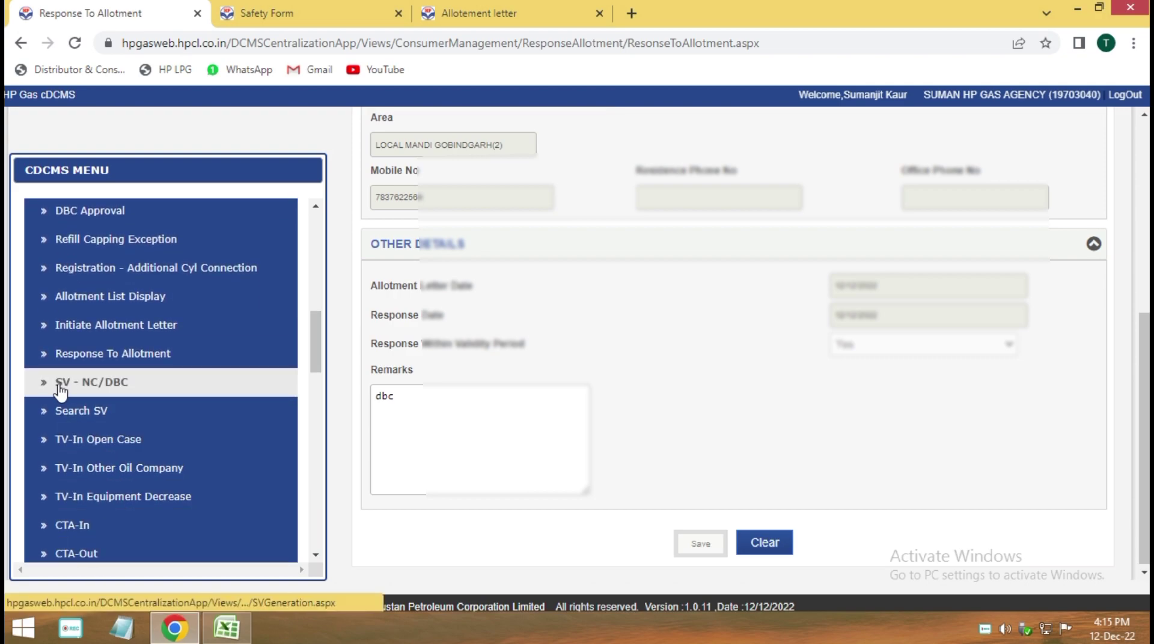
- In SV Generation, set the SV Type to Additional Cylinder Connection
{"action": "left_click", "coordinate": [110, 388]}
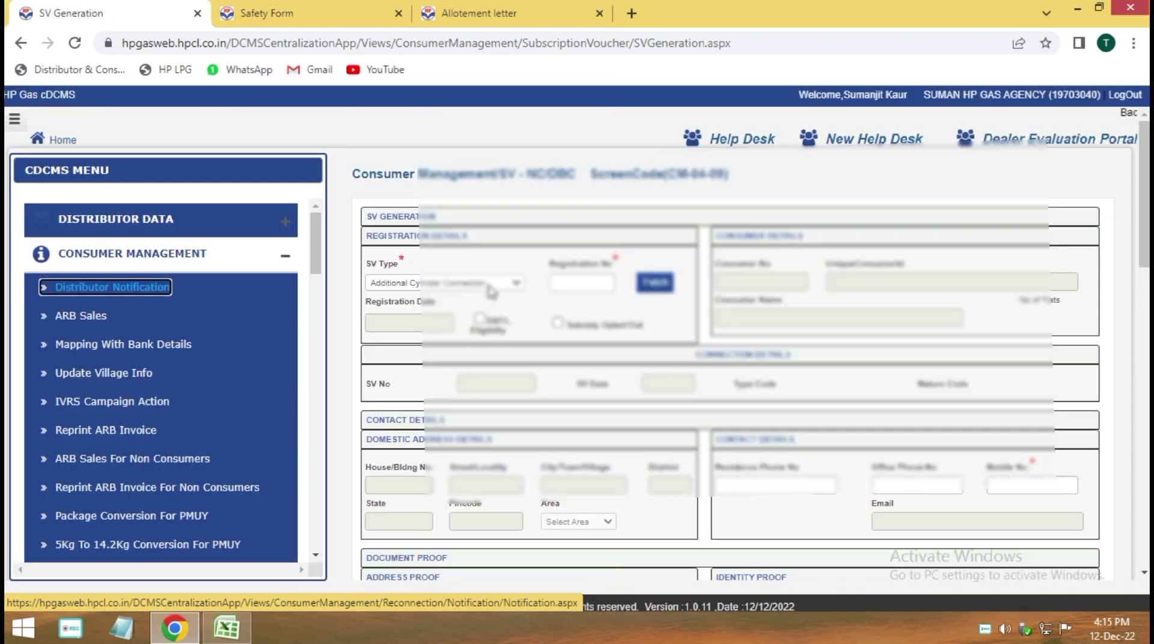
{"action": "left_click", "coordinate": [490, 284]}
{"action": "left_click", "coordinate": [490, 291]}
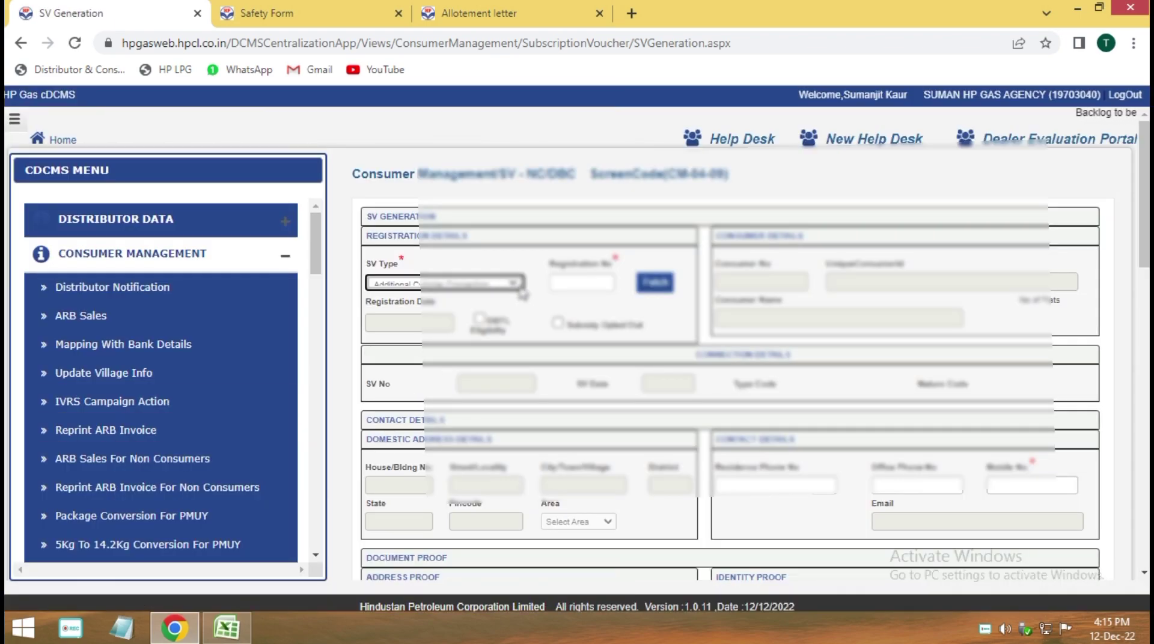
{"action": "left_click", "coordinate": [491, 283]}
{"action": "left_click", "coordinate": [421, 297]}
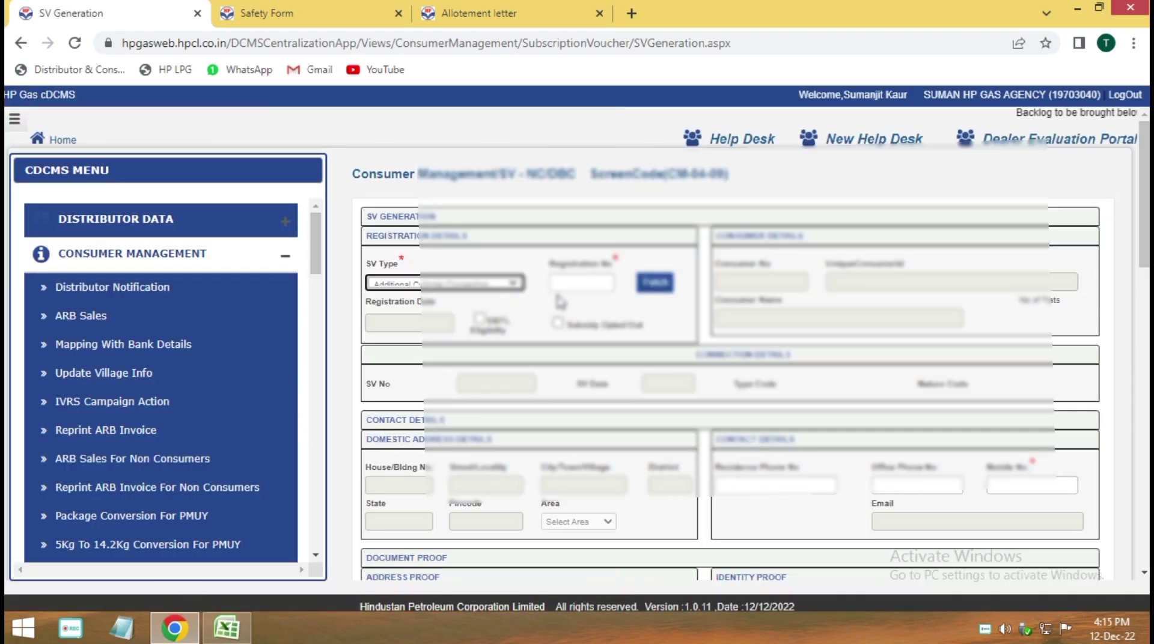
- Paste the registration number, fetch the consumer details and review them
{"action": "left_click", "coordinate": [571, 287]}
{"action": "right_click", "coordinate": [574, 293]}
{"action": "left_click", "coordinate": [613, 389]}
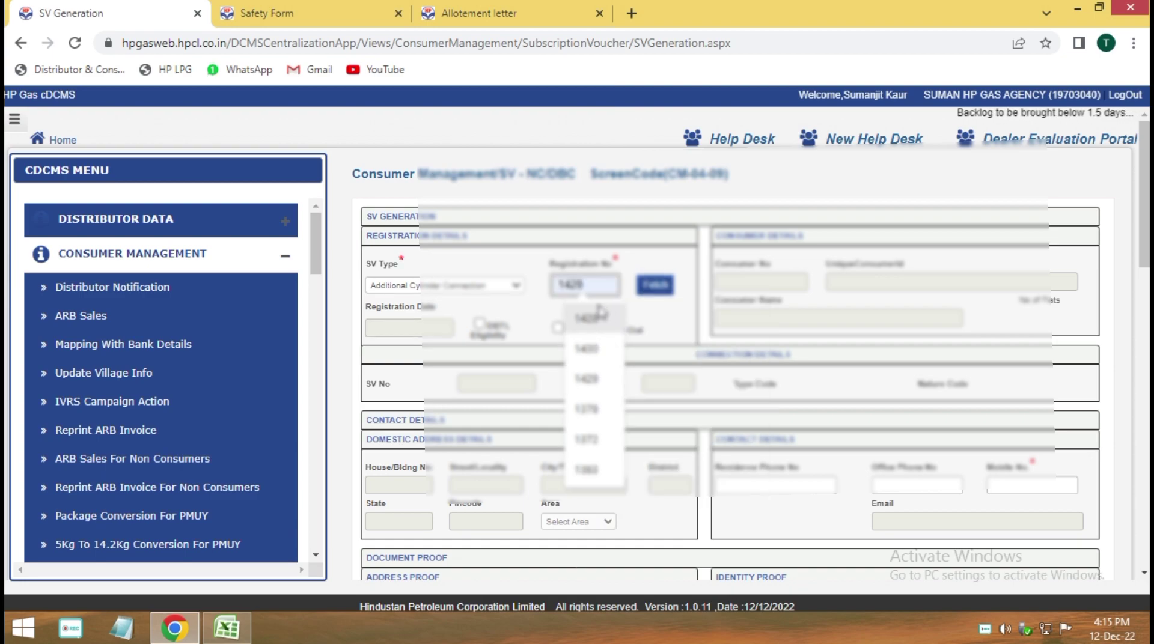
{"action": "left_click", "coordinate": [669, 294]}
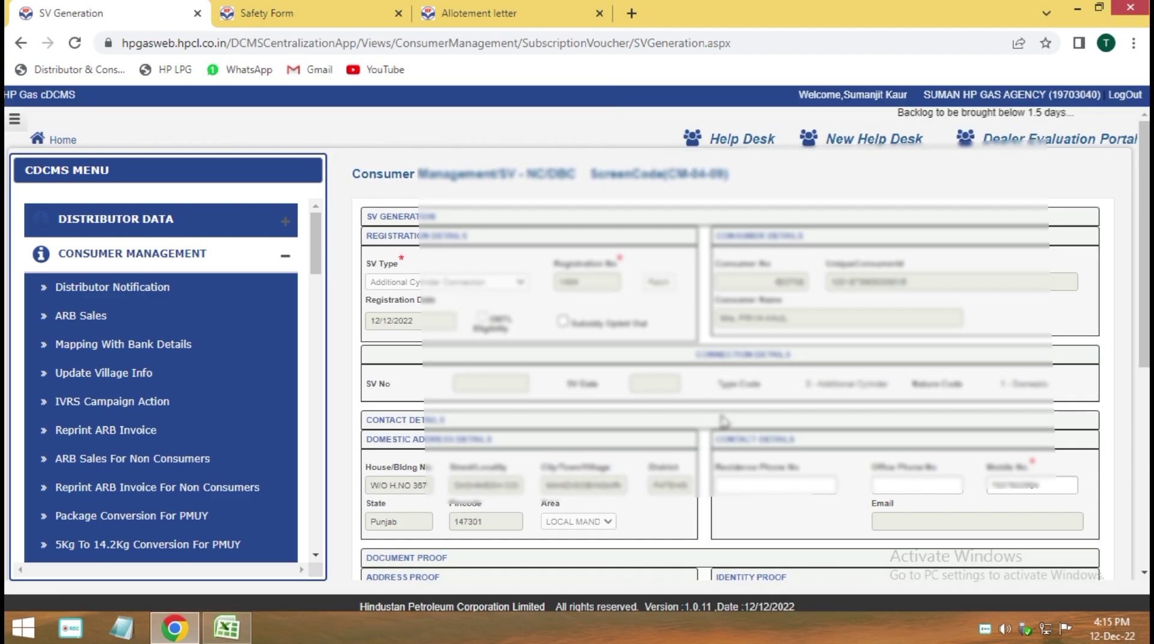
{"action": "left_click_drag", "start_coordinate": [729, 319], "coordinate": [833, 316]}
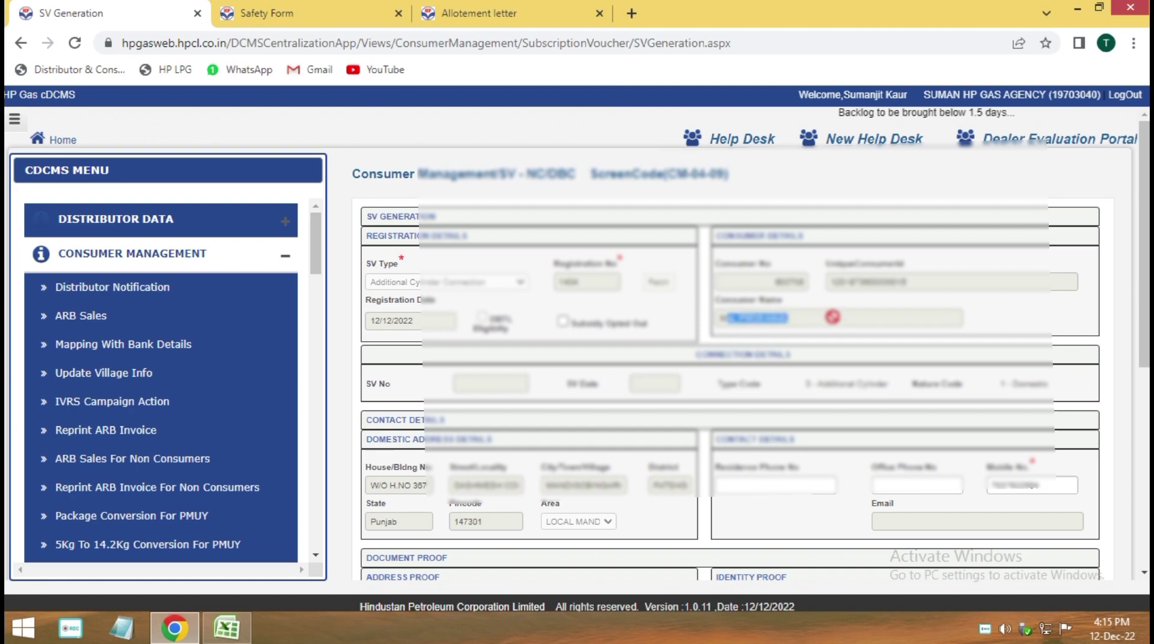
{"action": "left_click", "coordinate": [837, 319]}
{"action": "scroll", "coordinate": [845, 398], "scroll_direction": "down", "scroll_amount": 1}
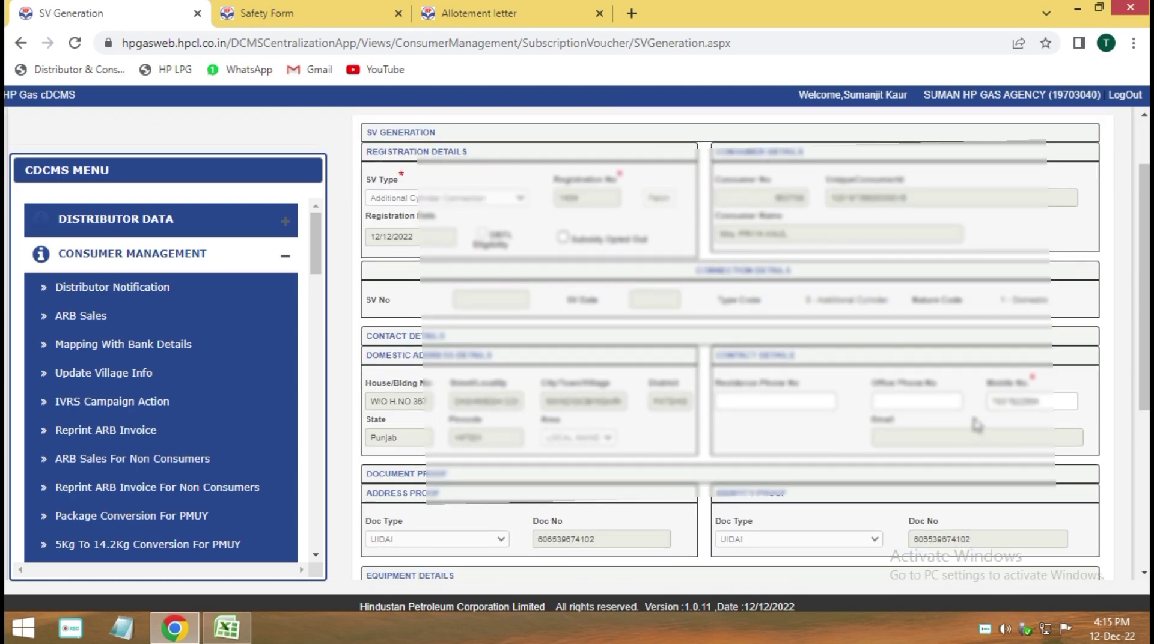
{"action": "scroll", "coordinate": [671, 422], "scroll_direction": "down", "scroll_amount": 2}
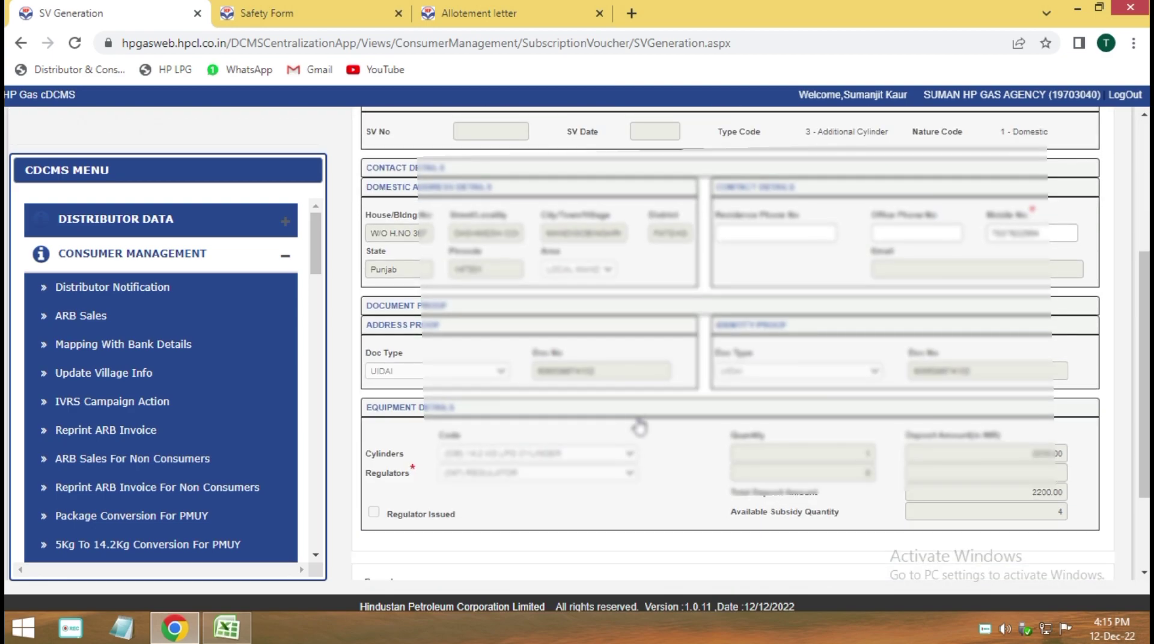
{"action": "scroll", "coordinate": [639, 428], "scroll_direction": "down", "scroll_amount": 2}
{"action": "scroll", "coordinate": [763, 344], "scroll_direction": "up", "scroll_amount": 8}
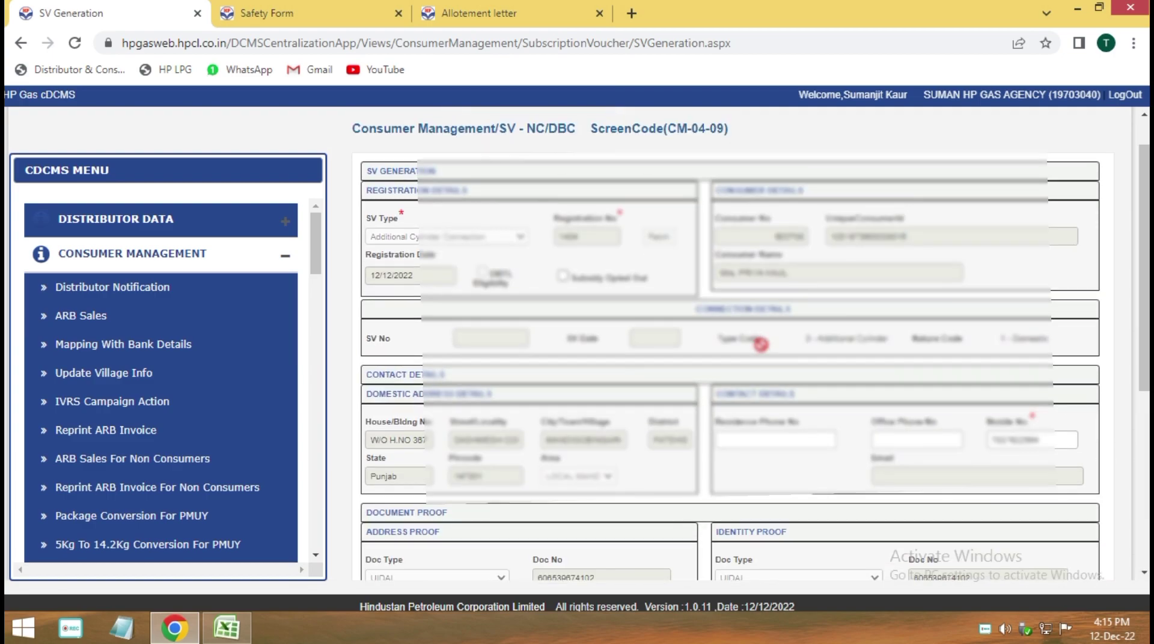
{"action": "scroll", "coordinate": [664, 427], "scroll_direction": "down", "scroll_amount": 6}
{"action": "scroll", "coordinate": [667, 445], "scroll_direction": "down", "scroll_amount": 1}
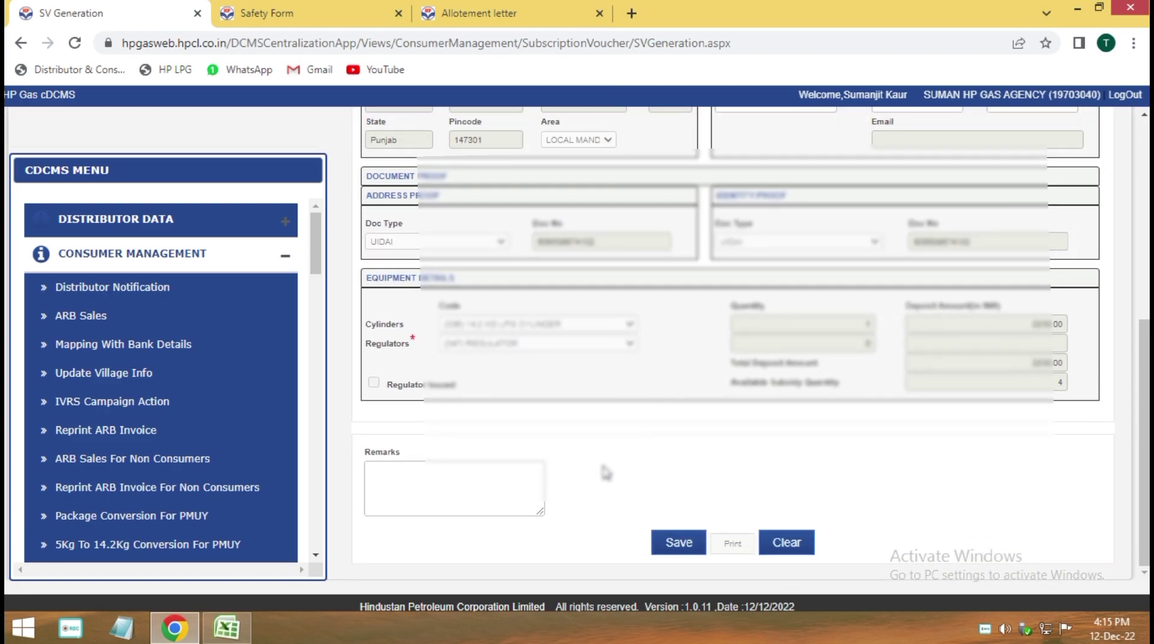
- Enter the remark and save to generate the subscription voucher
{"action": "left_click", "coordinate": [454, 478]}
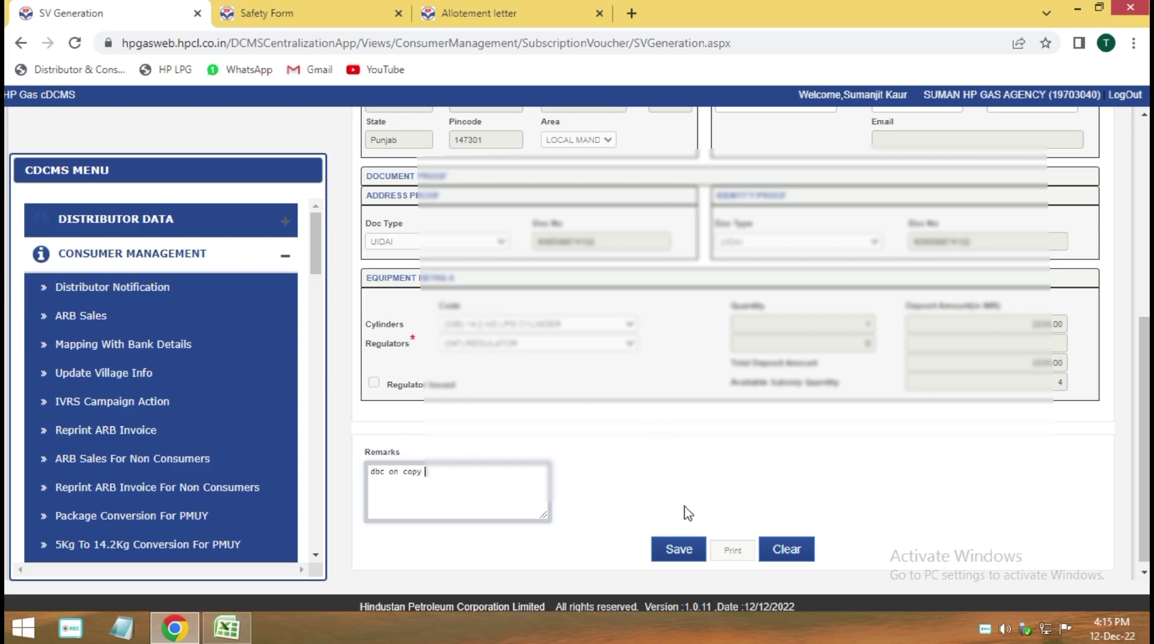
{"action": "left_click", "coordinate": [676, 547]}
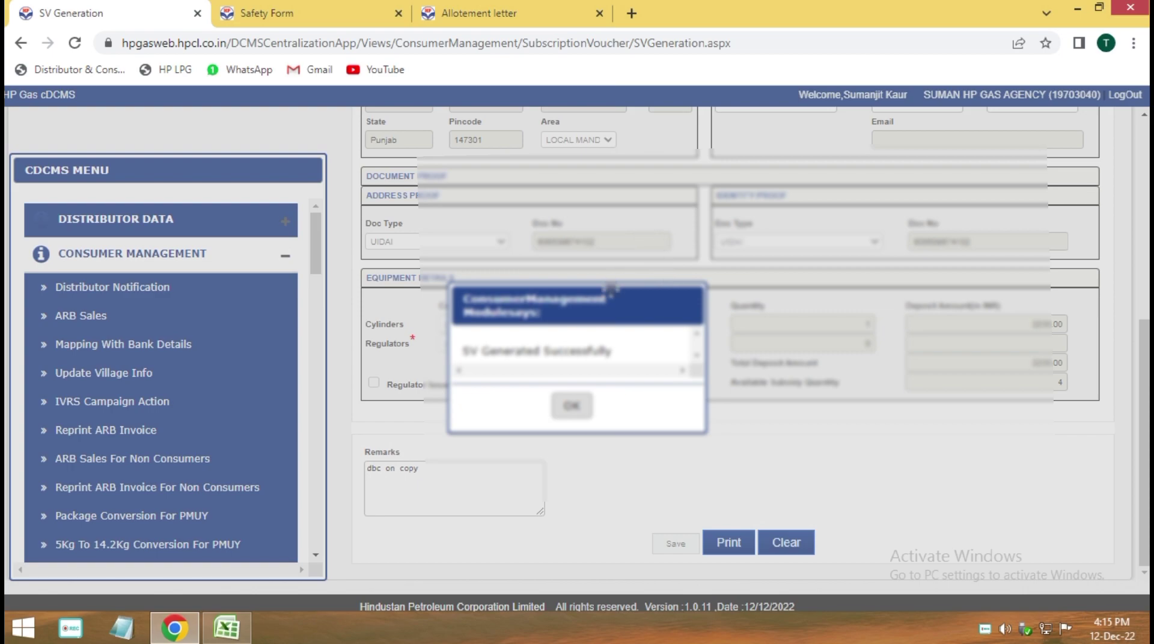
{"action": "left_click", "coordinate": [571, 407]}
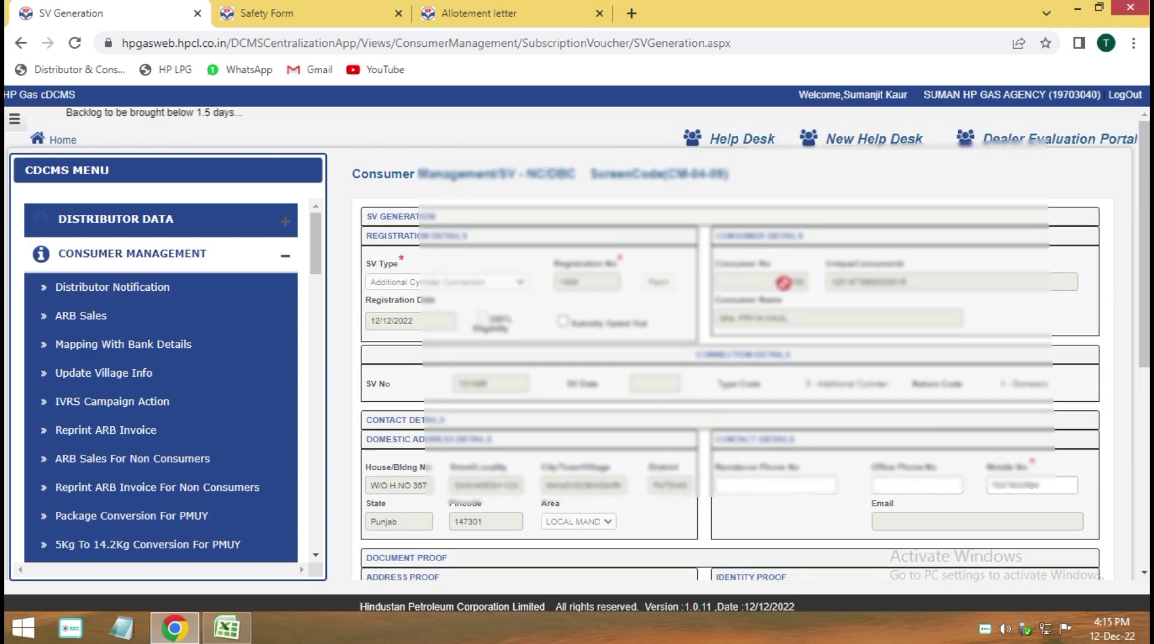
- Copy the consumer number, then preview the printable voucher and close it
{"action": "right_click", "coordinate": [785, 282]}
{"action": "left_click", "coordinate": [802, 295]}
{"action": "scroll", "coordinate": [721, 421], "scroll_direction": "down", "scroll_amount": 6}
{"action": "left_click", "coordinate": [729, 544]}
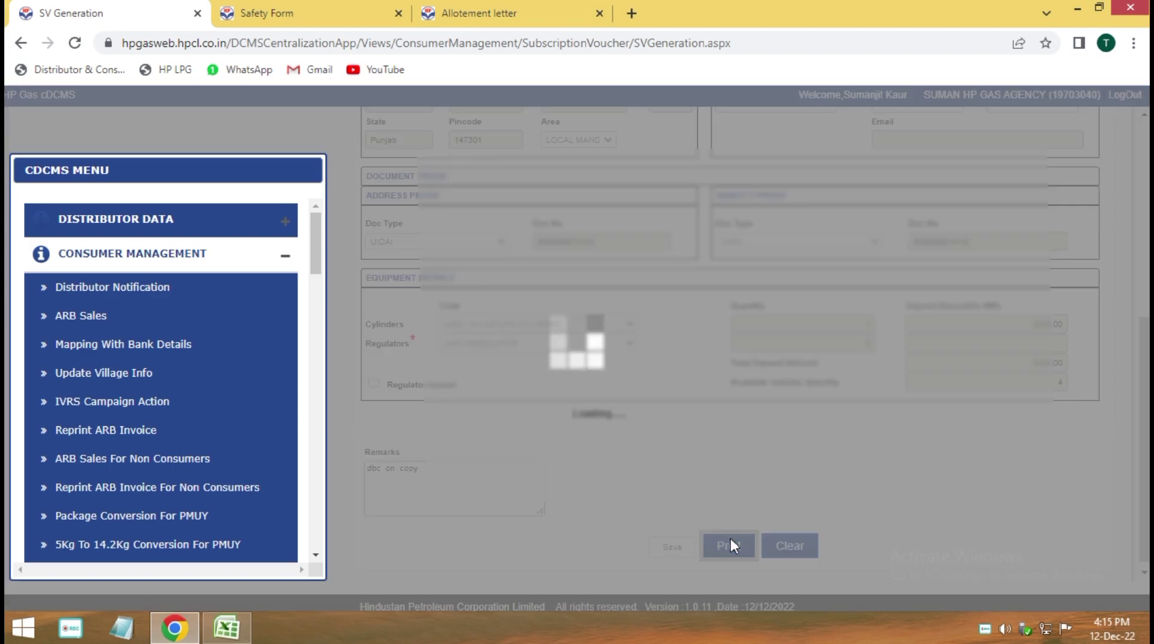
{"action": "scroll", "coordinate": [595, 474], "scroll_direction": "up", "scroll_amount": 10}
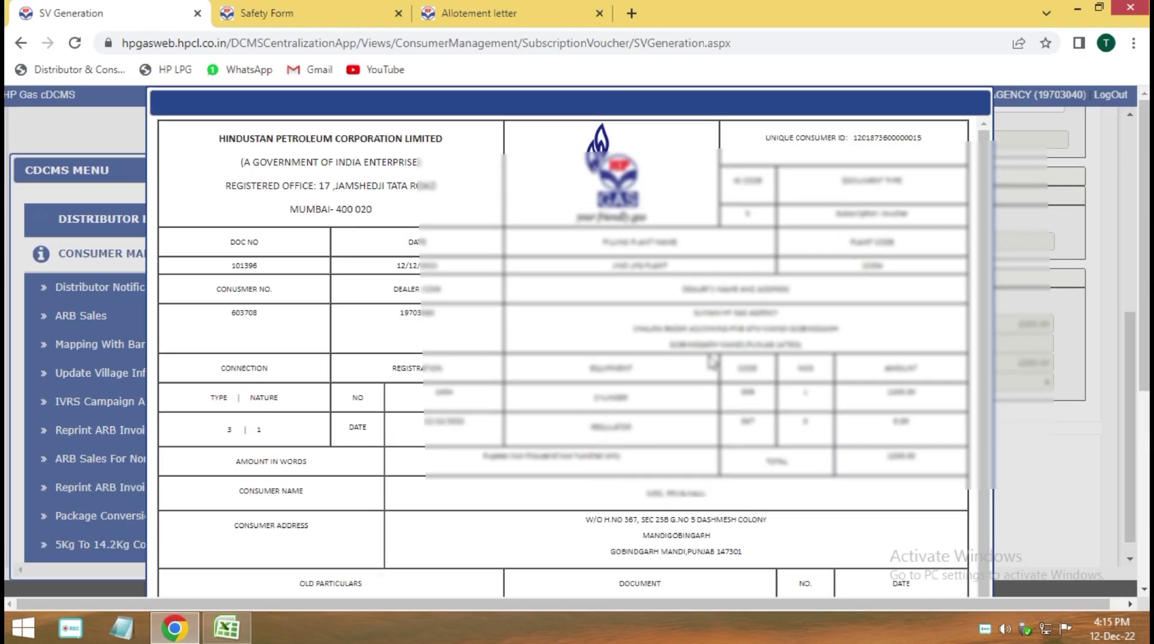
{"action": "left_click", "coordinate": [976, 107]}
{"action": "scroll", "coordinate": [760, 398], "scroll_direction": "up", "scroll_amount": 10}
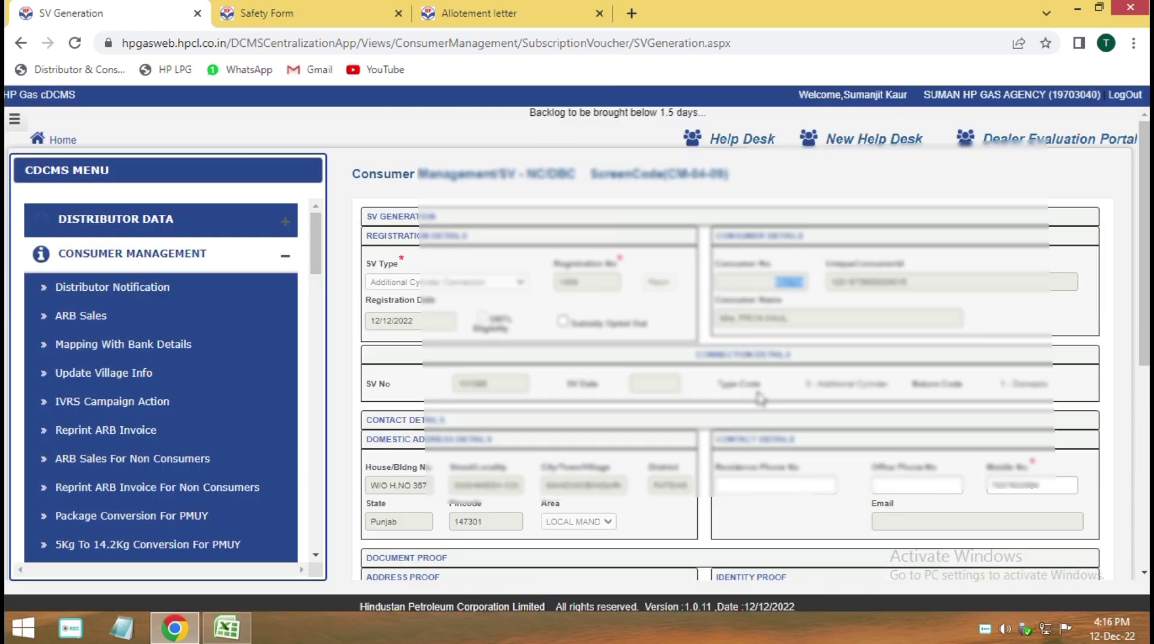
{"action": "right_click", "coordinate": [785, 281]}
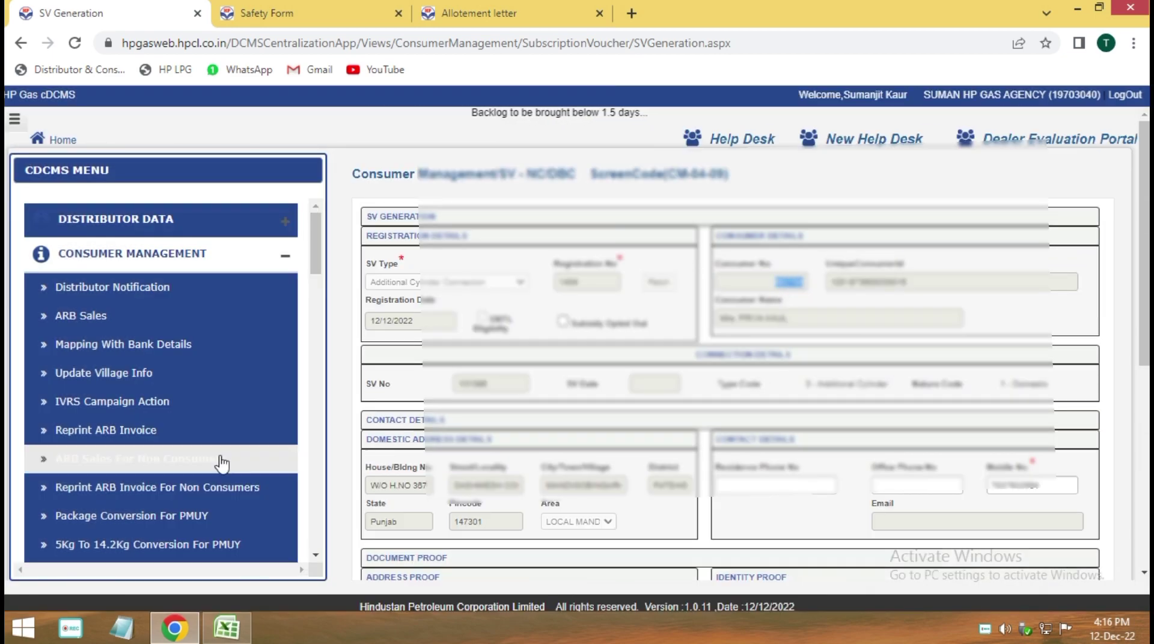
{"action": "scroll", "coordinate": [154, 457], "scroll_direction": "down", "scroll_amount": 3}
{"action": "scroll", "coordinate": [114, 409], "scroll_direction": "up", "scroll_amount": 3}
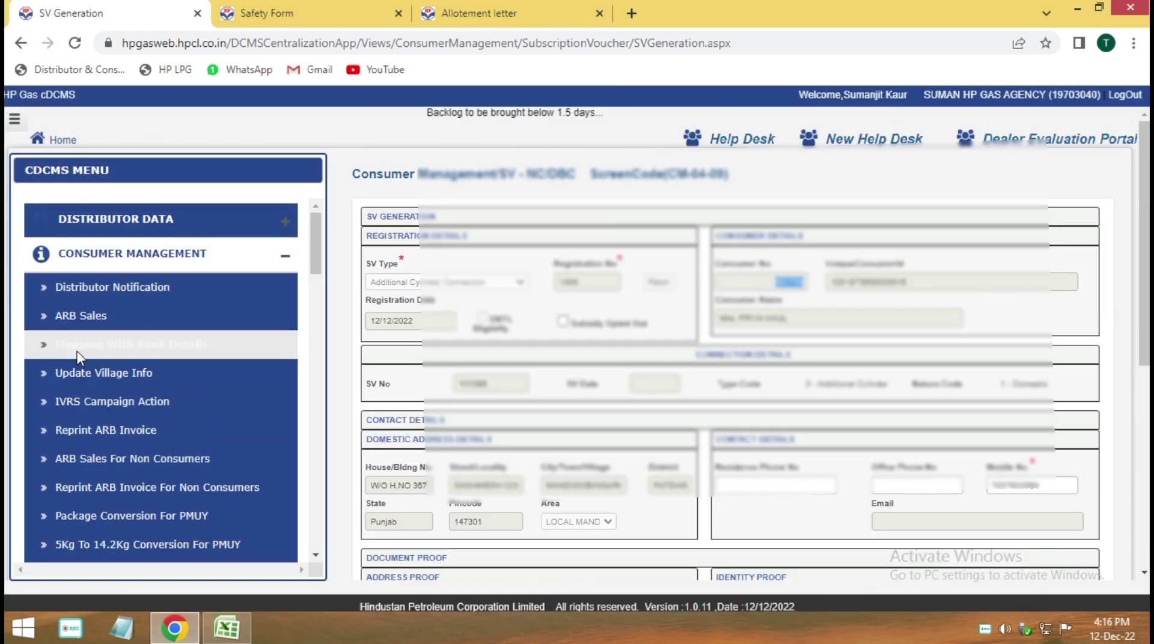
- In ARB Sales, paste the consumer number, choose sale type DBC and fetch the charges
{"action": "left_click", "coordinate": [71, 318]}
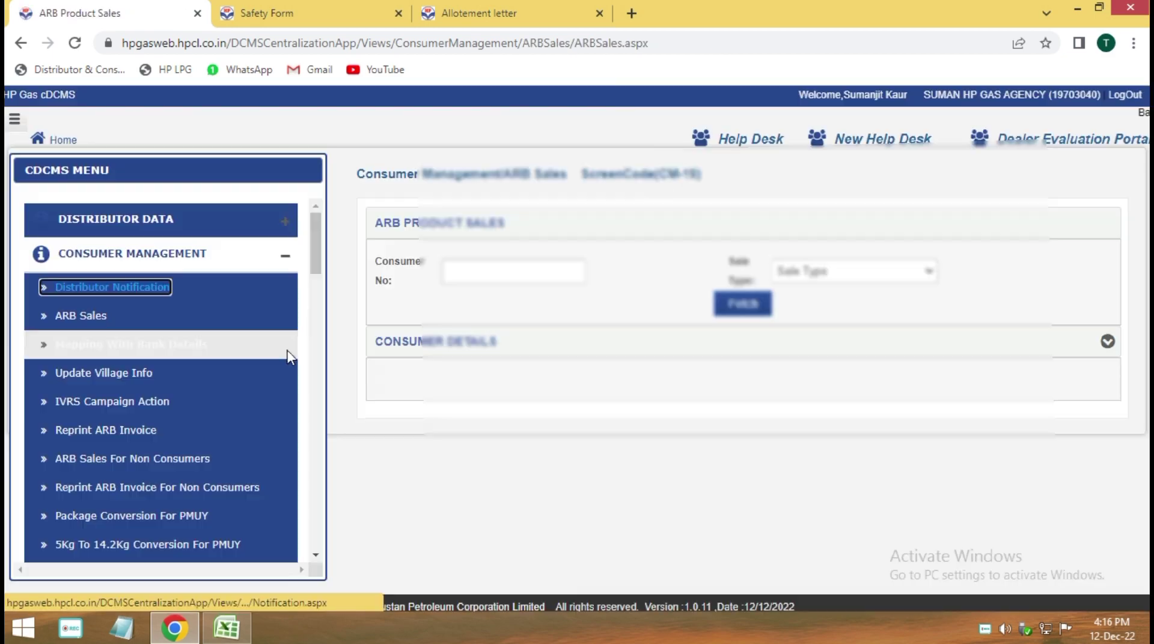
{"action": "right_click", "coordinate": [511, 277]}
{"action": "left_click", "coordinate": [587, 361]}
{"action": "left_click", "coordinate": [854, 272]}
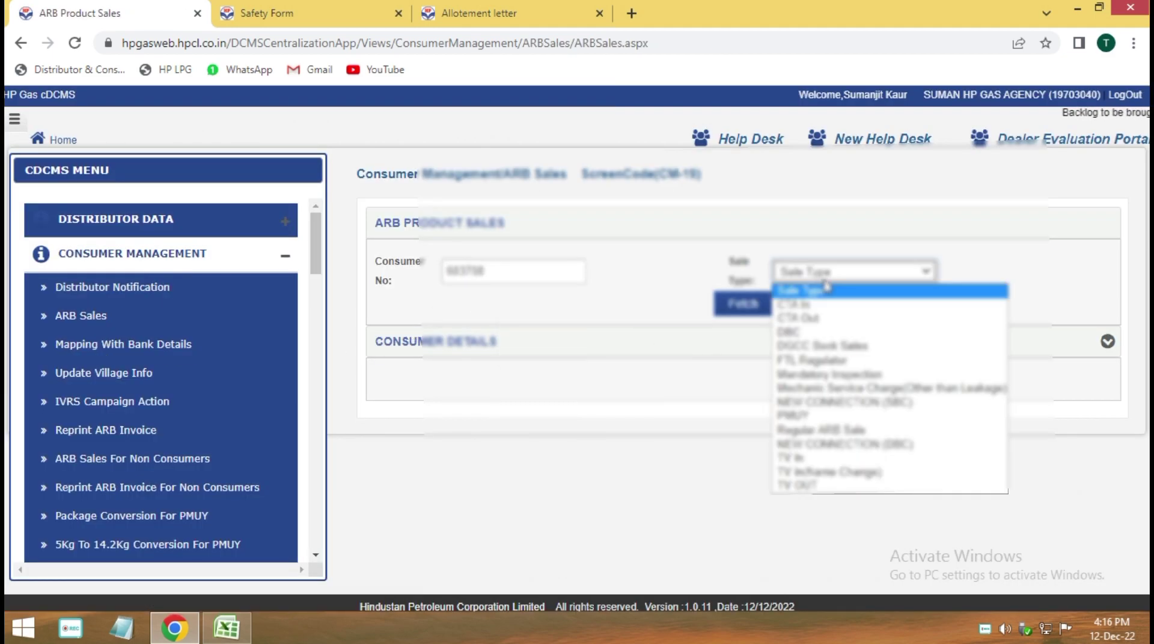
{"action": "left_click", "coordinate": [800, 332]}
{"action": "left_click", "coordinate": [742, 304]}
{"action": "scroll", "coordinate": [661, 529], "scroll_direction": "down", "scroll_amount": 7}
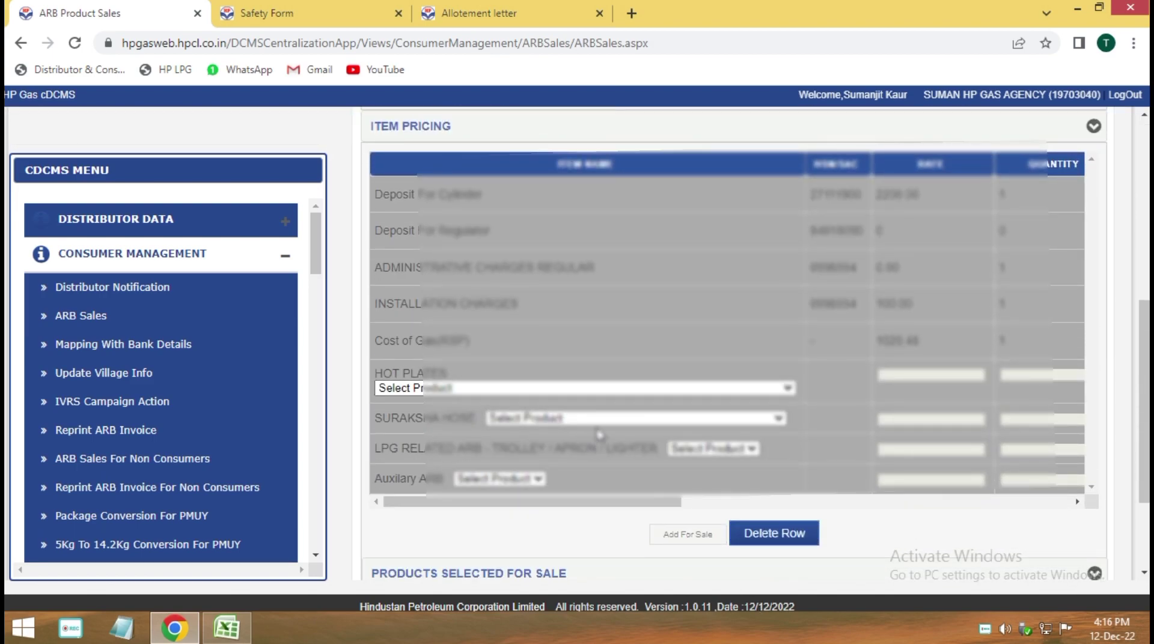
{"action": "scroll", "coordinate": [581, 444], "scroll_direction": "down", "scroll_amount": 1}
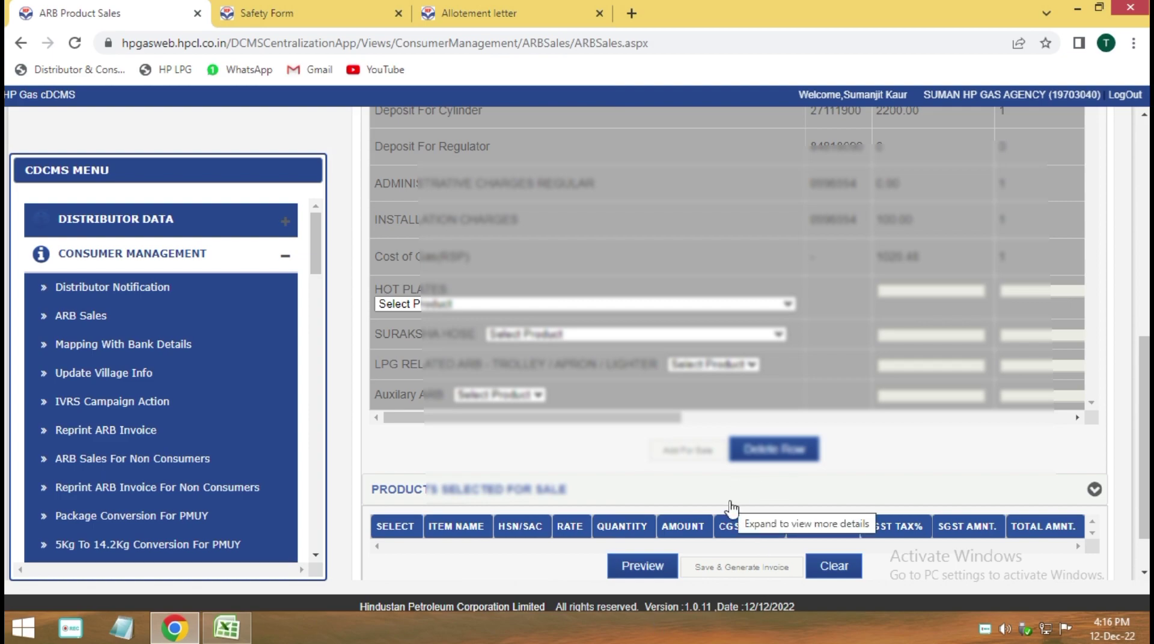
- Check the hot plate and hose options without adding any, then review the charges
{"action": "left_click", "coordinate": [588, 304]}
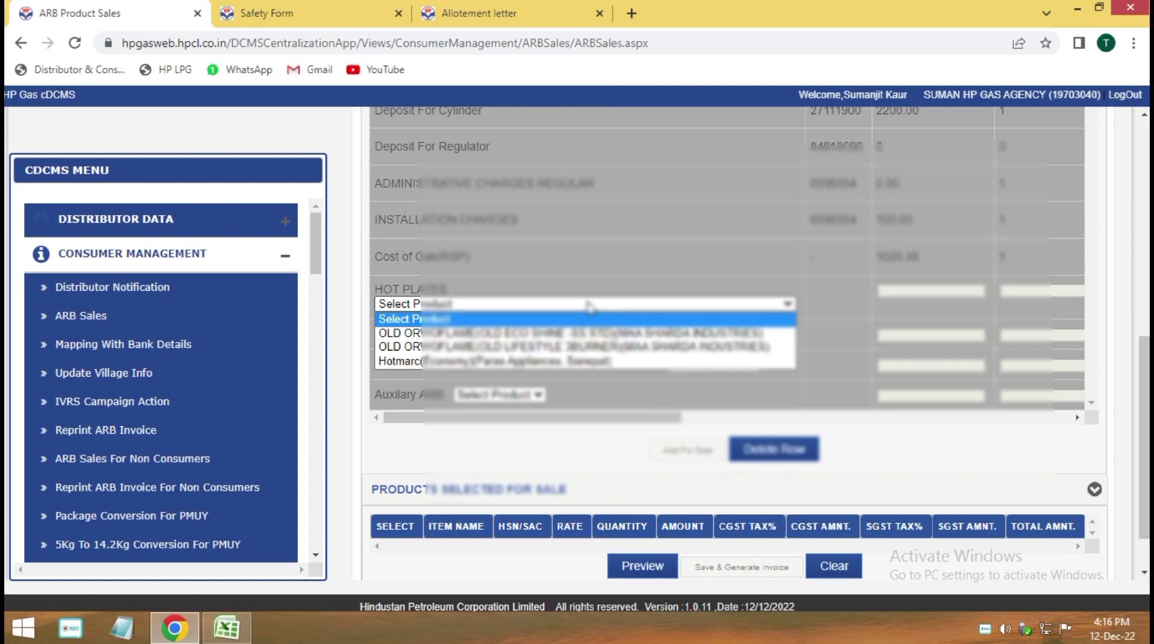
{"action": "left_click", "coordinate": [571, 328]}
{"action": "left_click", "coordinate": [540, 337]}
{"action": "left_click", "coordinate": [540, 342]}
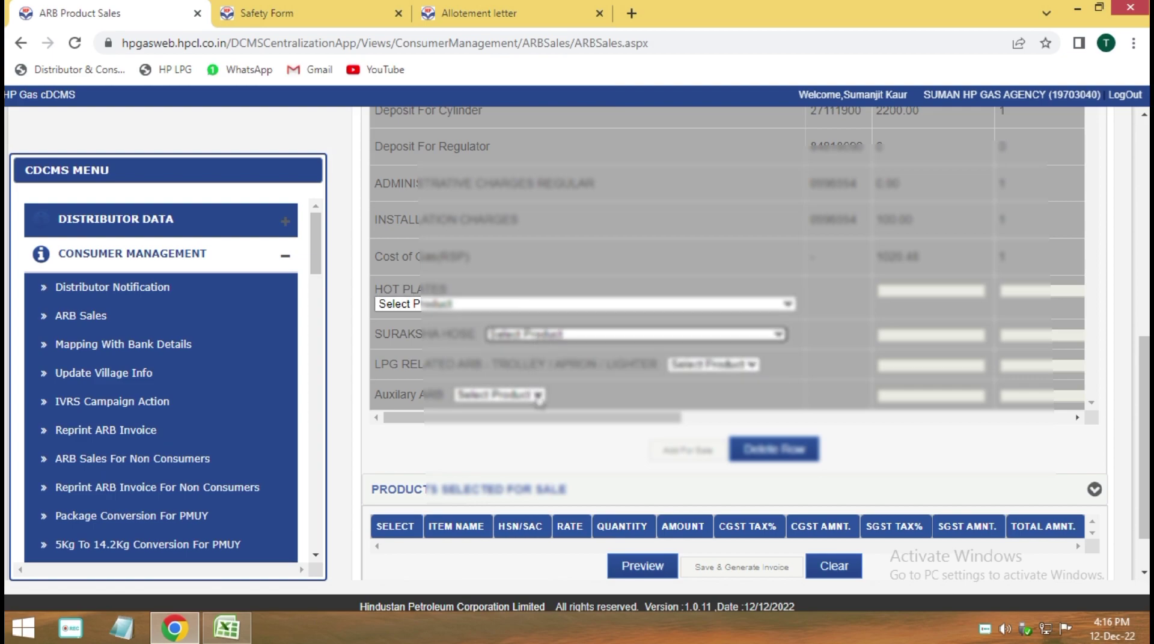
{"action": "left_click_drag", "start_coordinate": [619, 422], "coordinate": [1038, 424]}
{"action": "scroll", "coordinate": [953, 490], "scroll_direction": "up", "scroll_amount": 1}
{"action": "scroll", "coordinate": [906, 498], "scroll_direction": "down", "scroll_amount": 1}
{"action": "scroll", "coordinate": [905, 498], "scroll_direction": "down", "scroll_amount": 1}
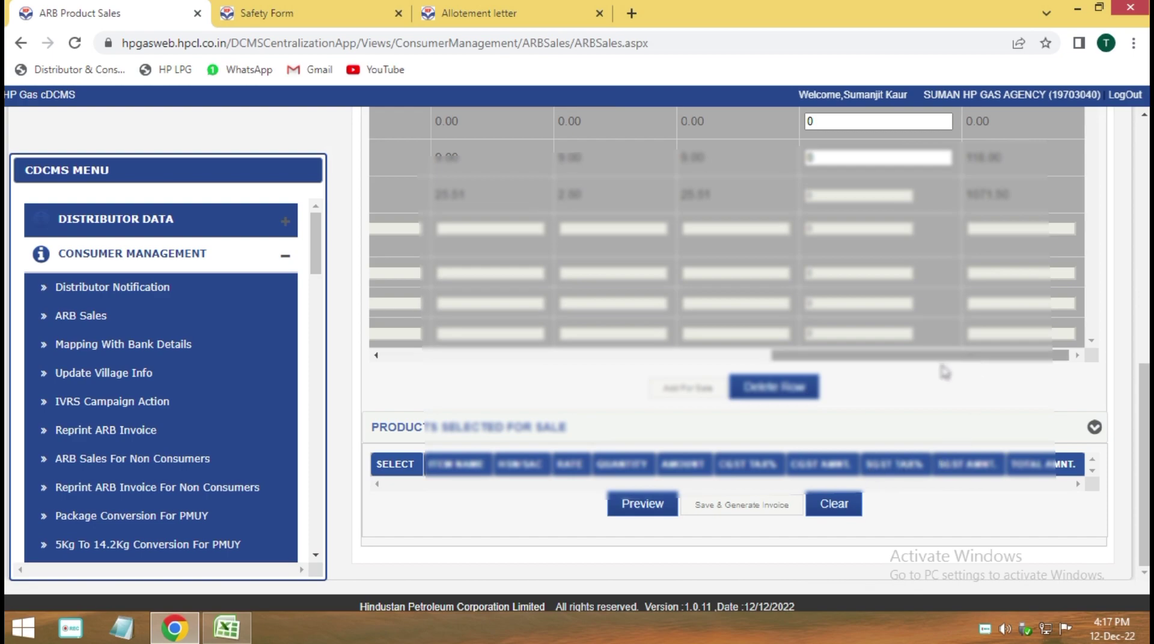
- Preview the ARB sales invoice, then save and generate it and send it to print
{"action": "left_click", "coordinate": [641, 507]}
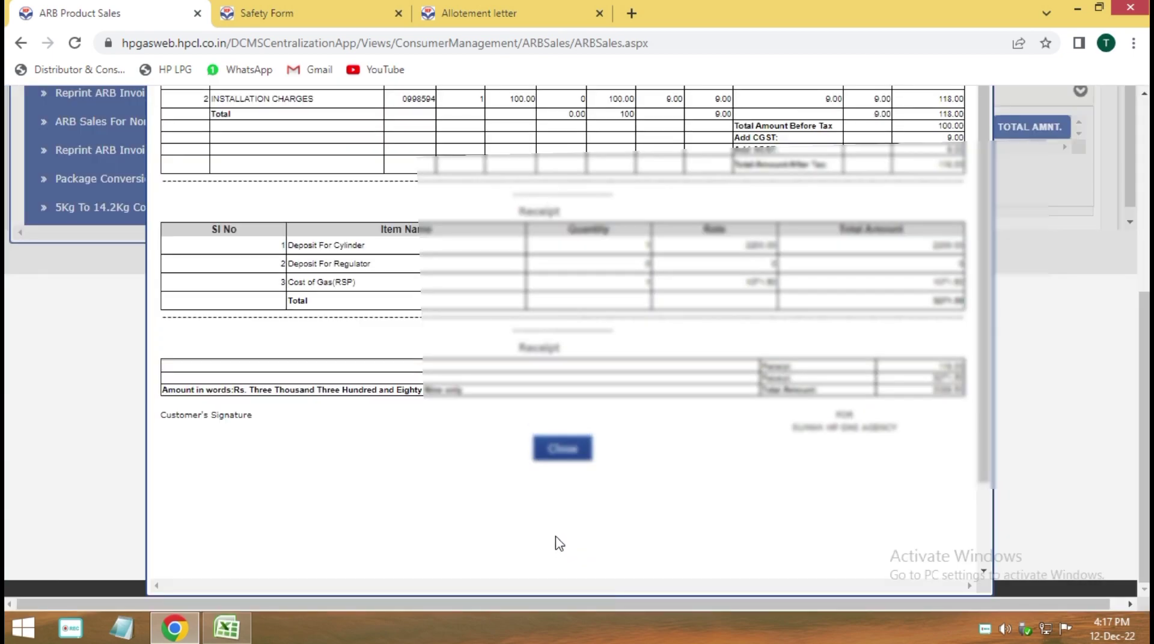
{"action": "left_click", "coordinate": [570, 462]}
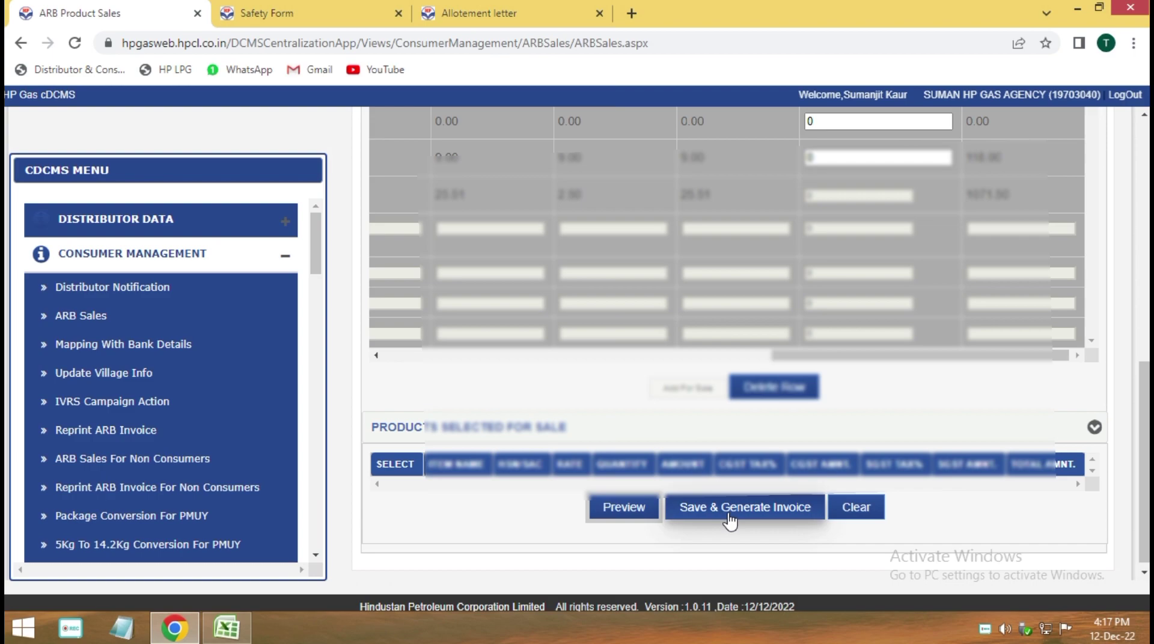
{"action": "left_click", "coordinate": [729, 516]}
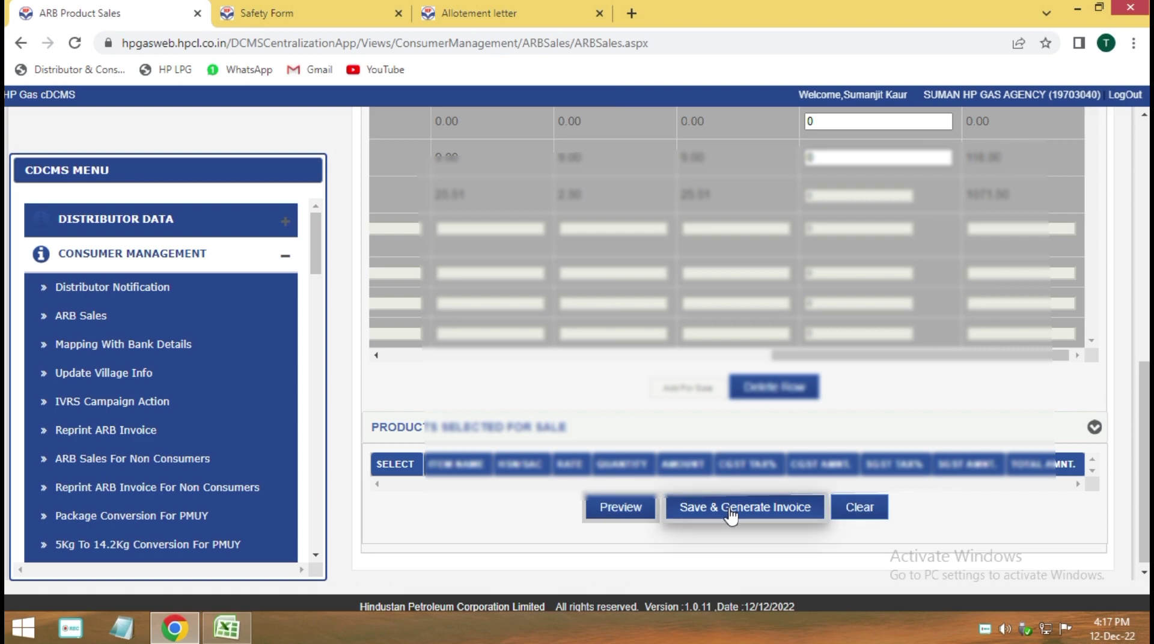
{"action": "scroll", "coordinate": [685, 471], "scroll_direction": "down", "scroll_amount": 5}
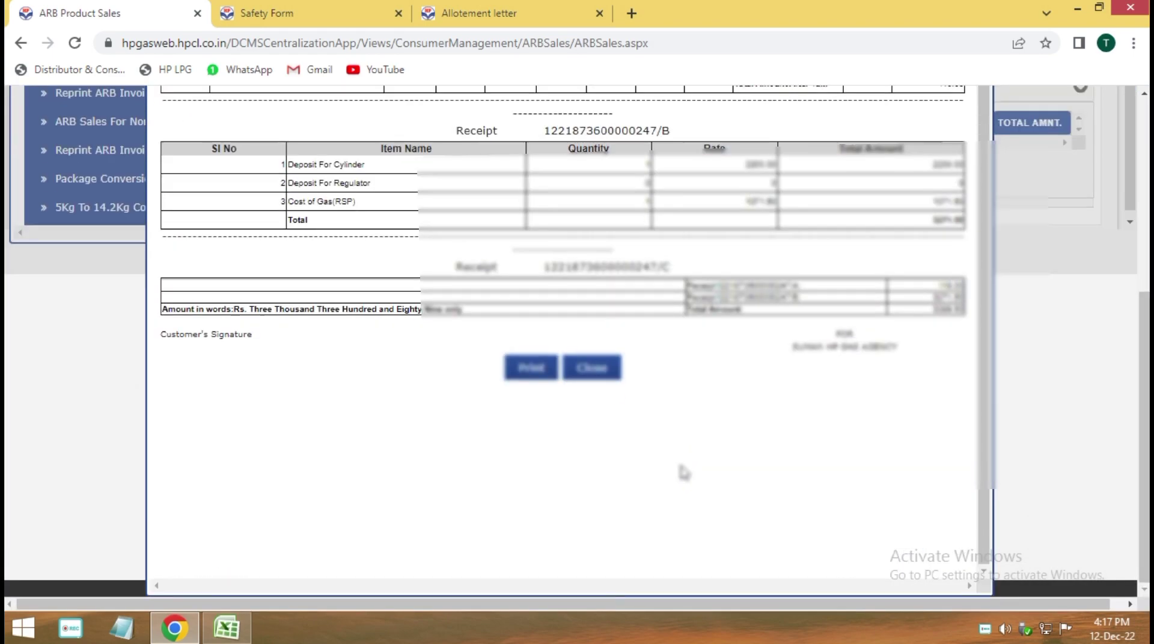
{"action": "left_click", "coordinate": [534, 374]}
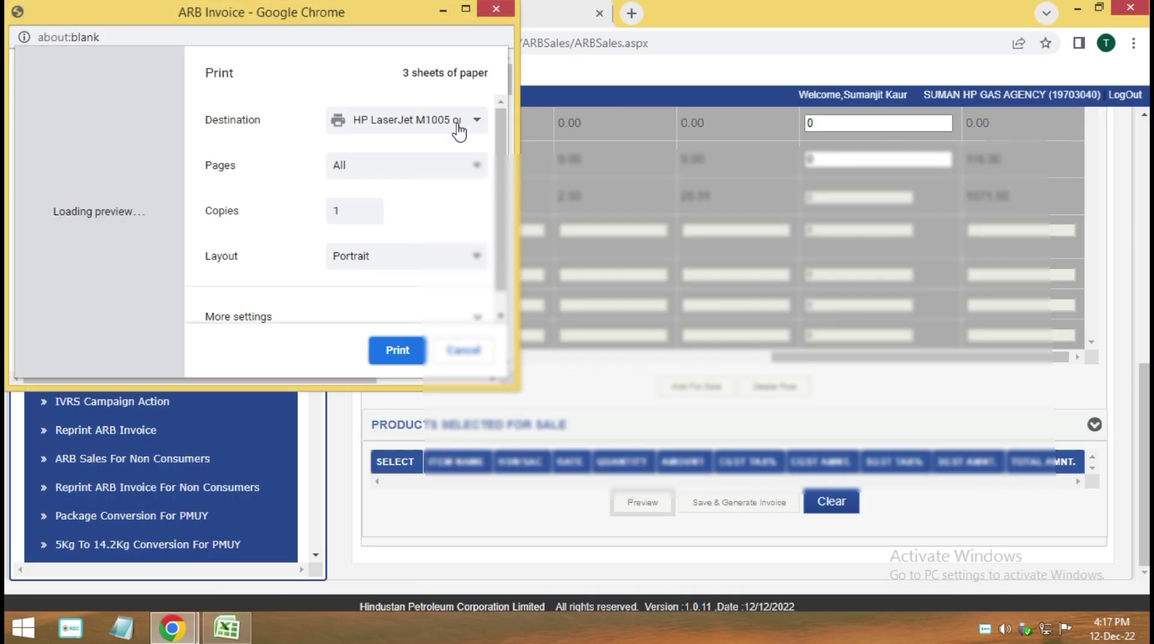